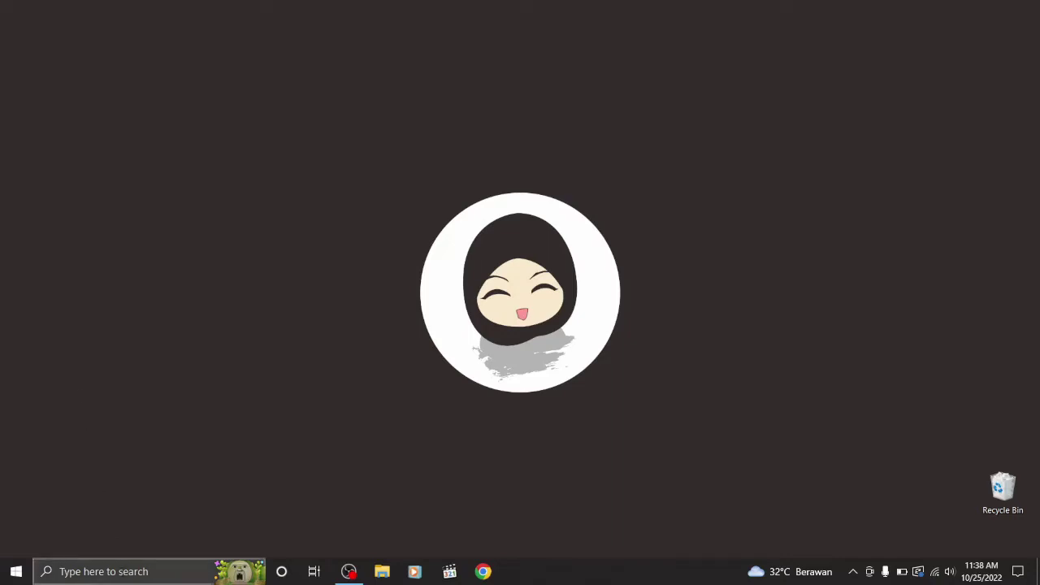
- Search the computer for "tracker", launch the Tracker app and maximize its window
{"action": "left_click", "coordinate": [108, 572]}
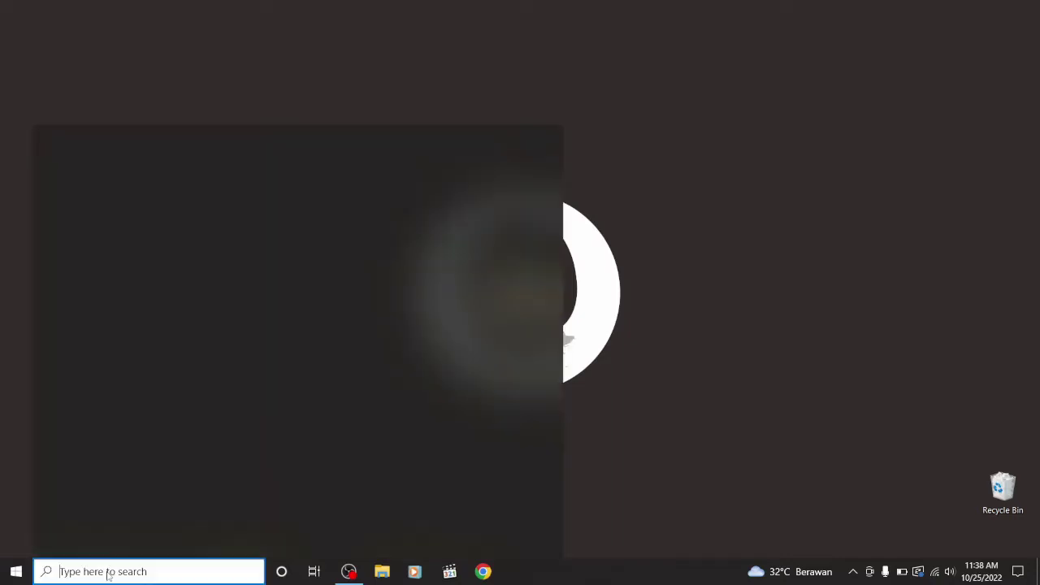
{"action": "type", "text": "tracker"}
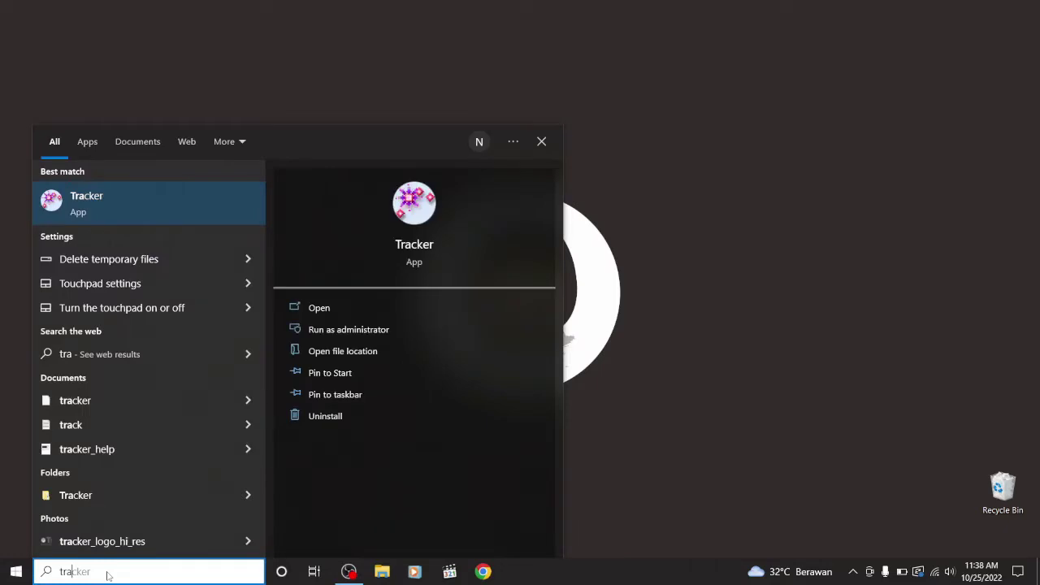
{"action": "left_click", "coordinate": [102, 215]}
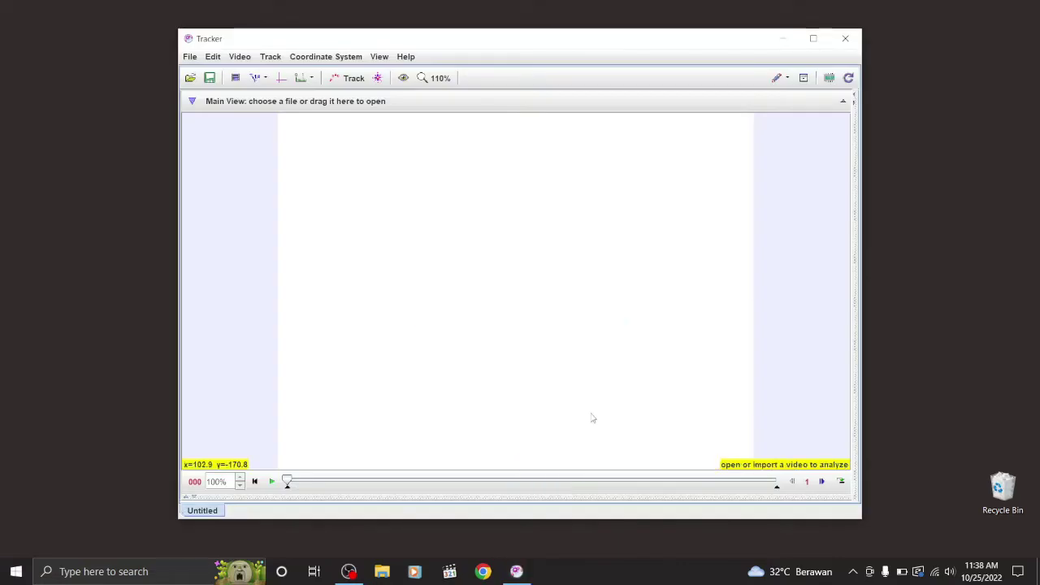
{"action": "left_click", "coordinate": [812, 38]}
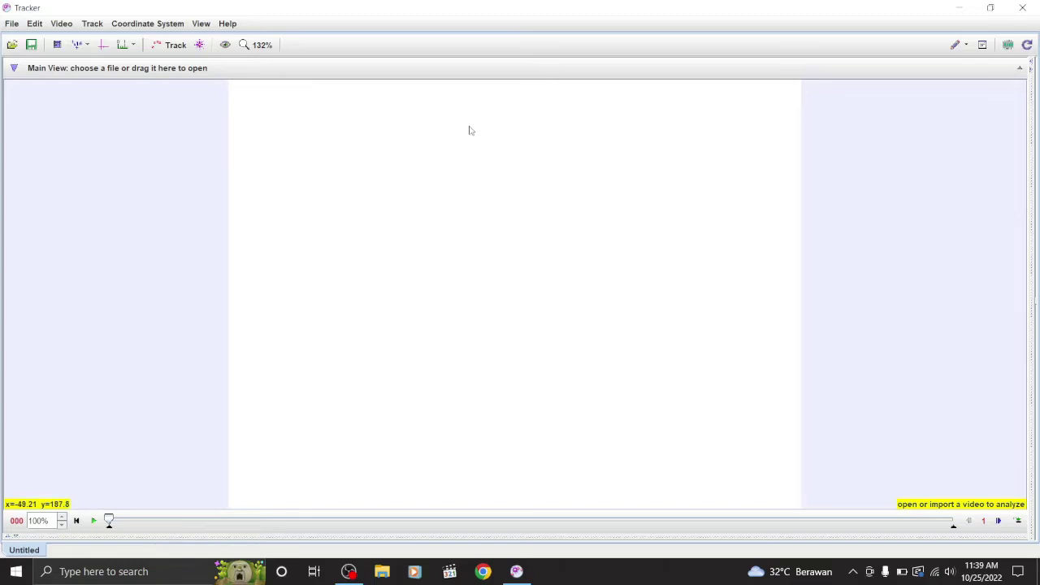
- Open the video file Gerak jatuh bebas.mp4 from the Videos folder
{"action": "left_click", "coordinate": [12, 25]}
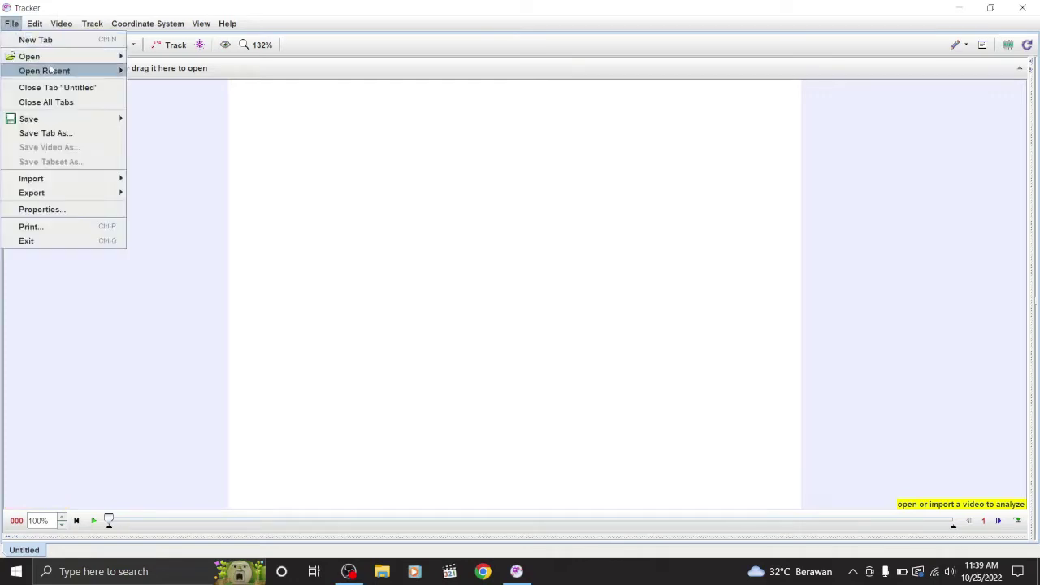
{"action": "left_click", "coordinate": [223, 183]}
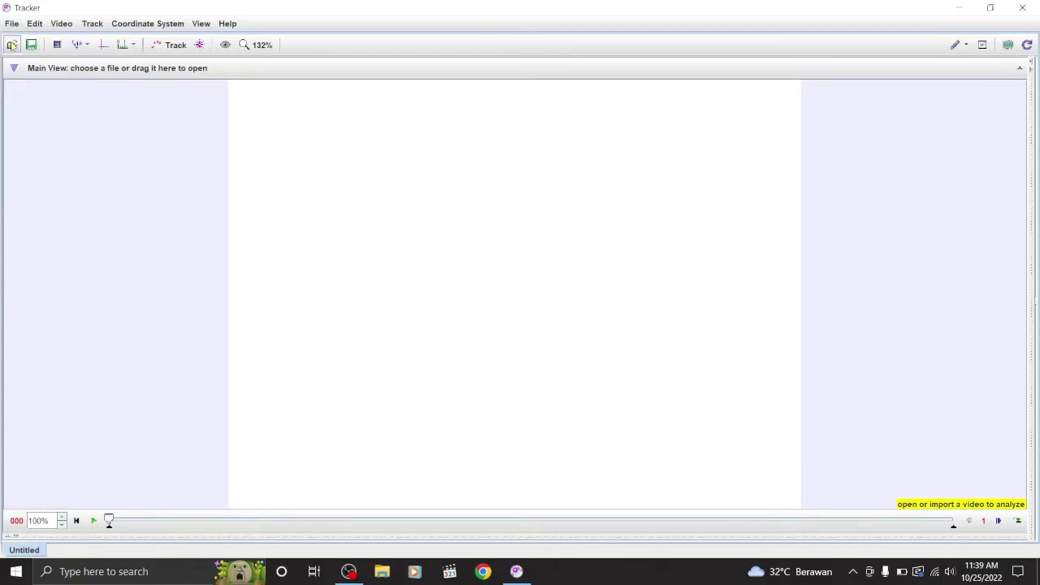
{"action": "left_click", "coordinate": [12, 45]}
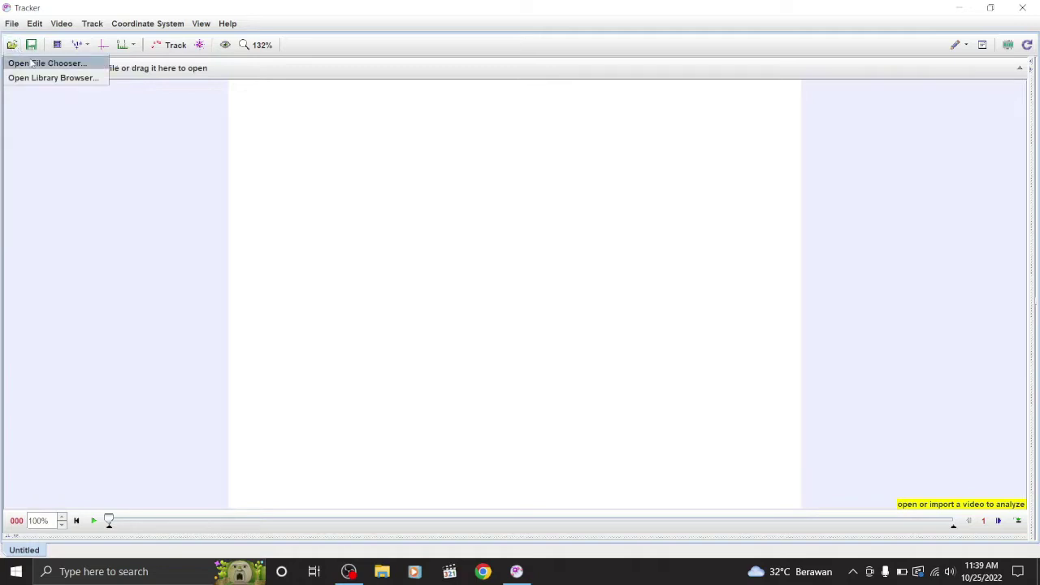
{"action": "left_click", "coordinate": [31, 63]}
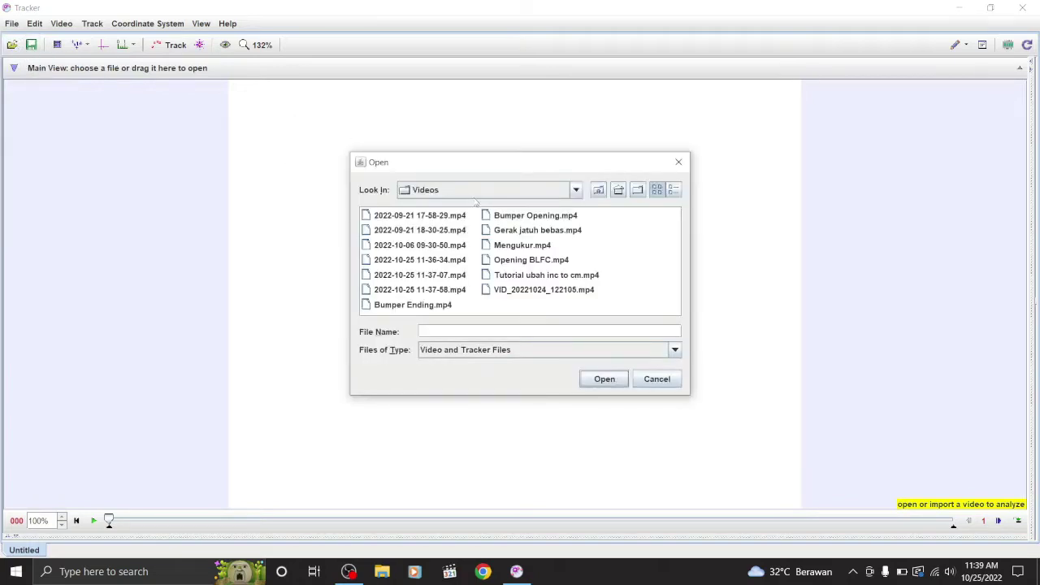
{"action": "left_click", "coordinate": [476, 192]}
{"action": "scroll", "coordinate": [463, 241], "scroll_direction": "up", "scroll_amount": 2}
{"action": "scroll", "coordinate": [455, 248], "scroll_direction": "down", "scroll_amount": 2}
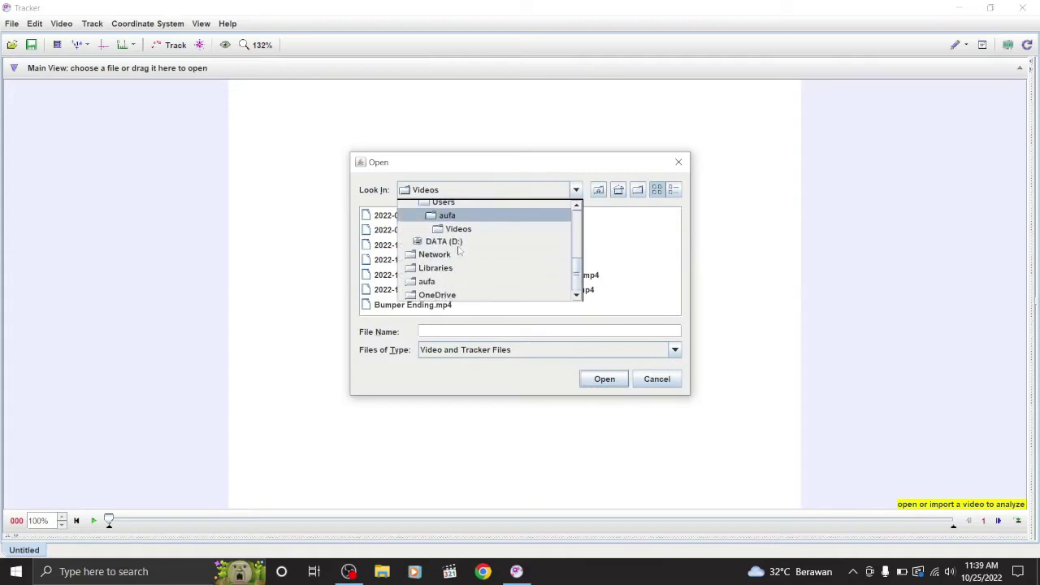
{"action": "left_click", "coordinate": [455, 230]}
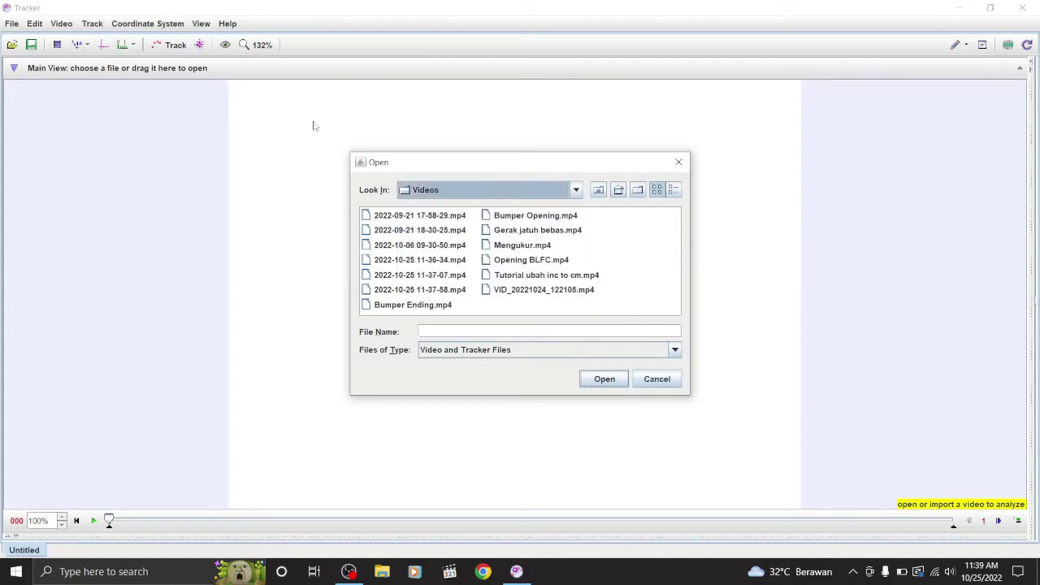
{"action": "left_click", "coordinate": [540, 235]}
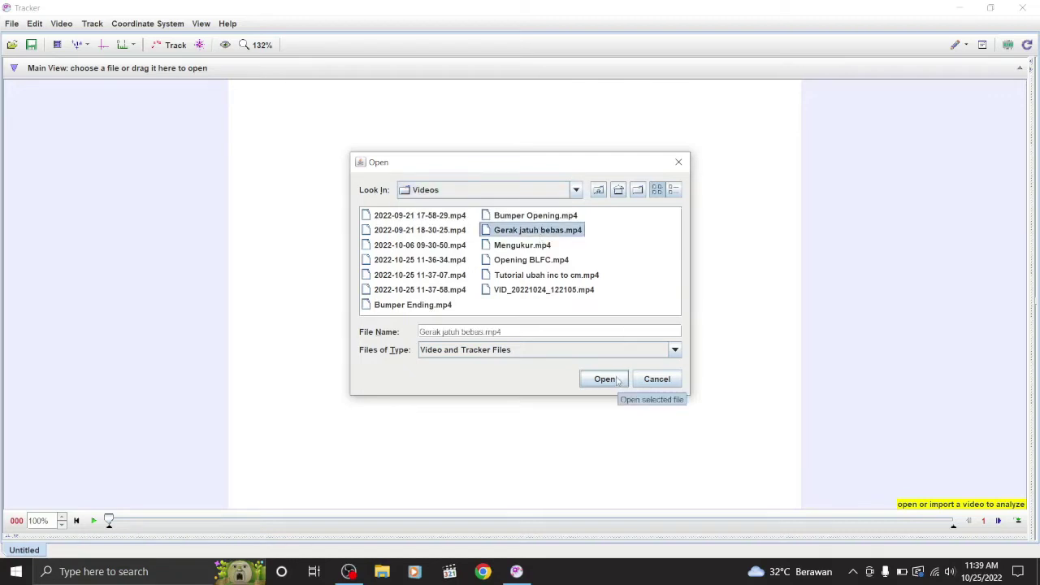
{"action": "left_click", "coordinate": [609, 379]}
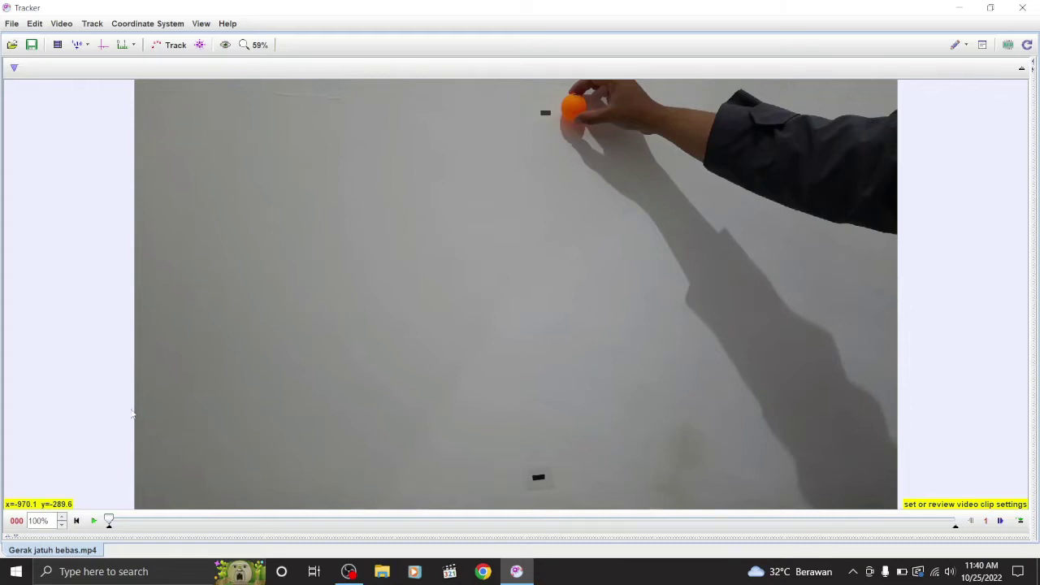
- Play and pause the video, and step through its early frames to examine when the ball is released
{"action": "left_click", "coordinate": [94, 521]}
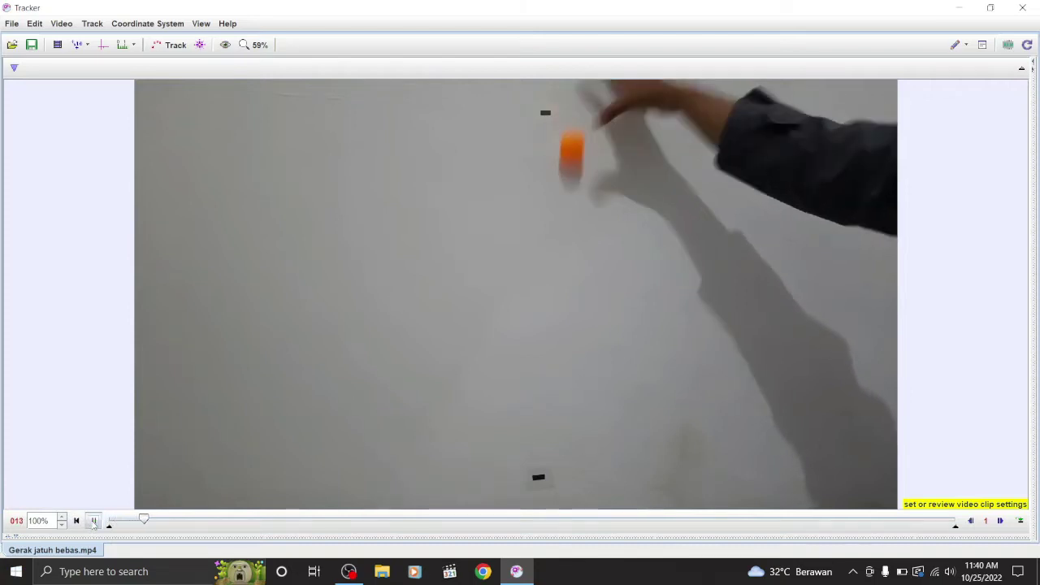
{"action": "left_click", "coordinate": [94, 520]}
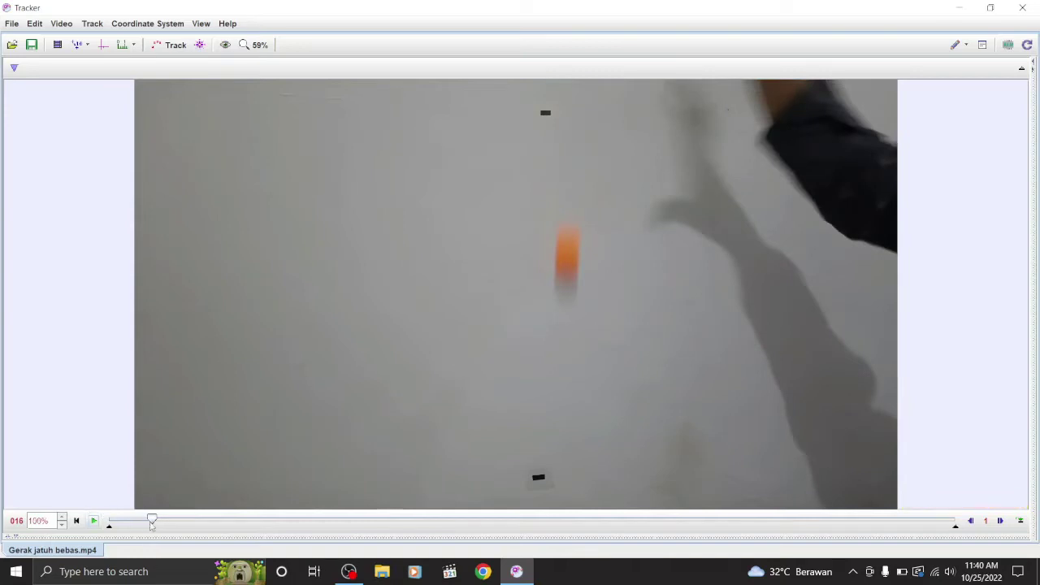
{"action": "left_click_drag", "start_coordinate": [148, 520], "coordinate": [131, 523]}
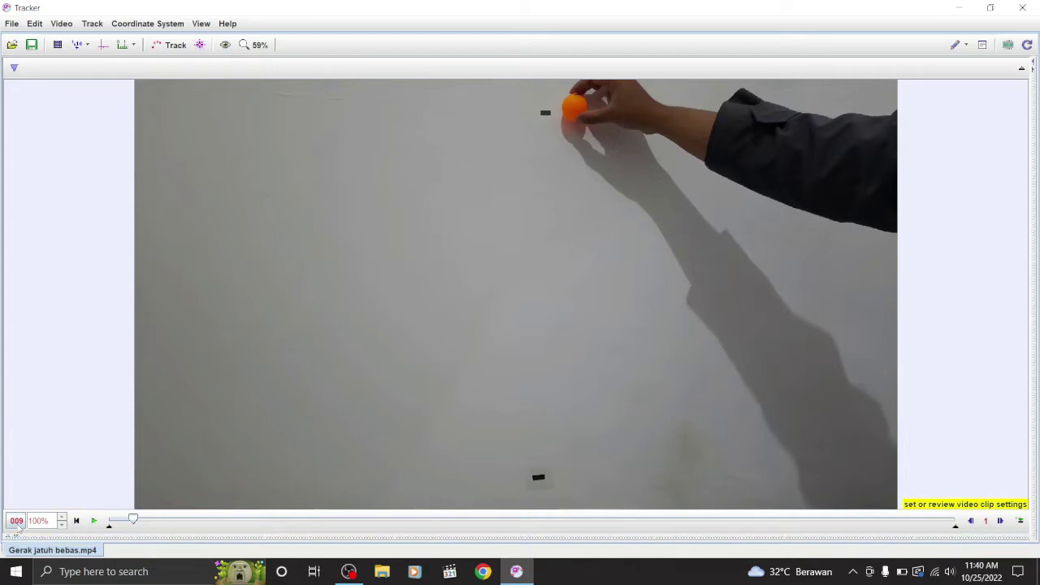
{"action": "left_click", "coordinate": [1000, 521]}
{"action": "left_click", "coordinate": [1000, 521]}
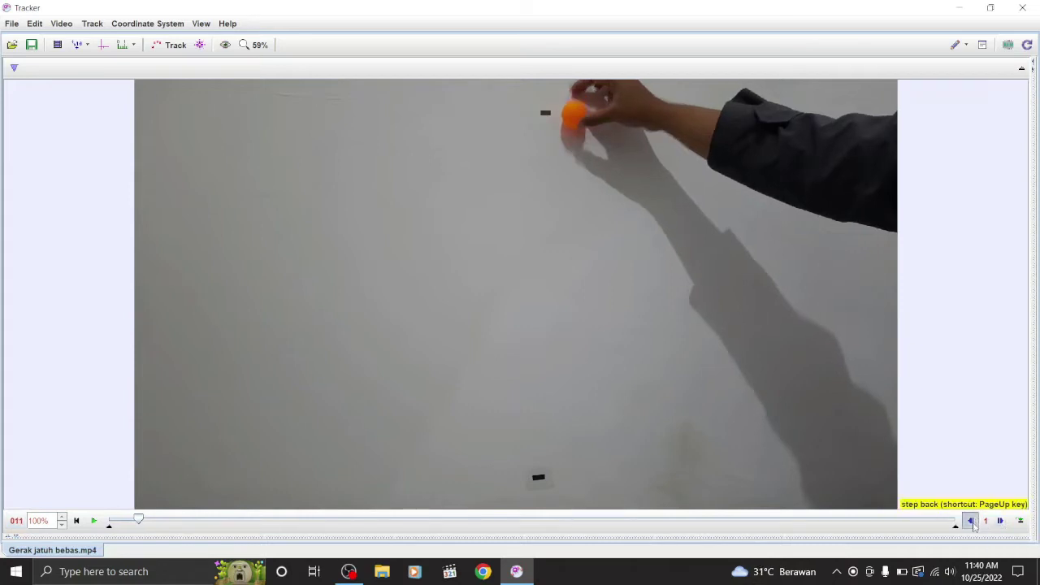
{"action": "left_click", "coordinate": [971, 522]}
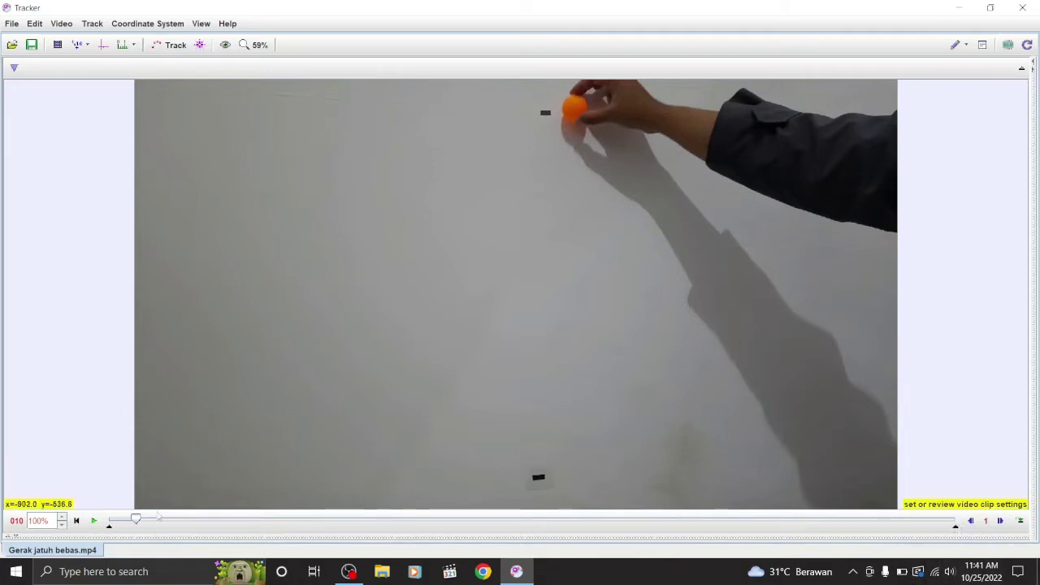
- Scrub and step through the ball's fall to examine when it passes the lower wall mark, and return to frame 0
{"action": "left_click", "coordinate": [110, 527]}
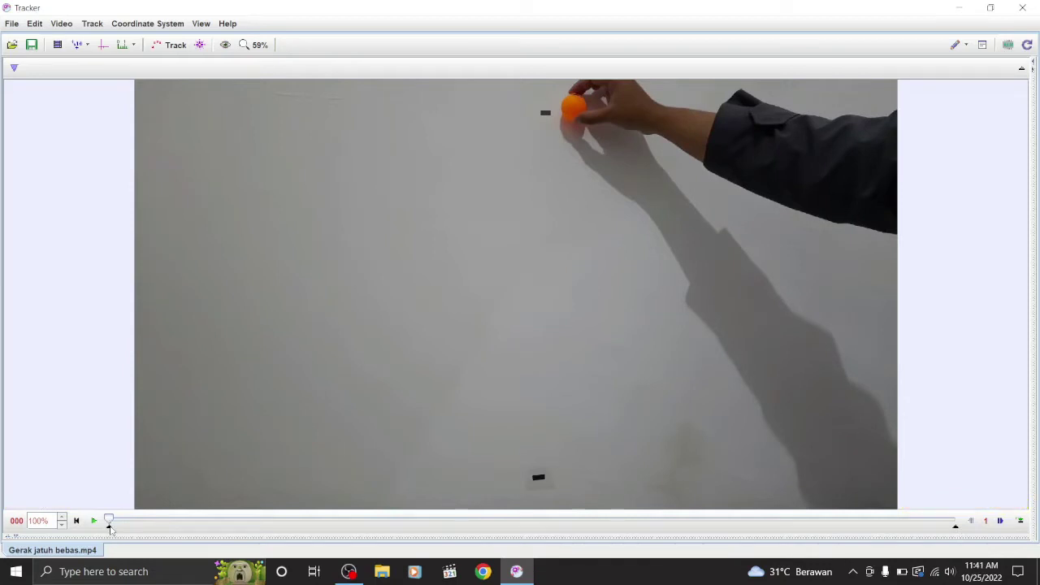
{"action": "mouse_move", "coordinate": [110, 527]}
{"action": "left_mouse_down"}
{"action": "mouse_move", "coordinate": [195, 527]}
{"action": "mouse_move", "coordinate": [147, 523]}
{"action": "left_mouse_up"}
{"action": "left_click_drag", "start_coordinate": [145, 521], "coordinate": [151, 521]}
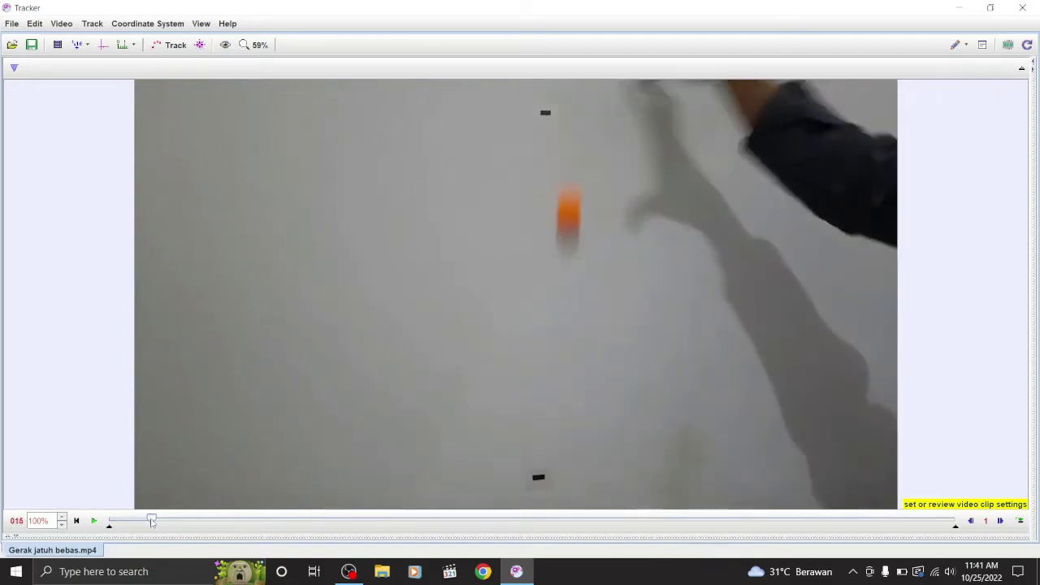
{"action": "left_click", "coordinate": [1000, 521]}
{"action": "left_click", "coordinate": [1000, 521]}
{"action": "left_click", "coordinate": [1000, 521]}
{"action": "left_click", "coordinate": [999, 521]}
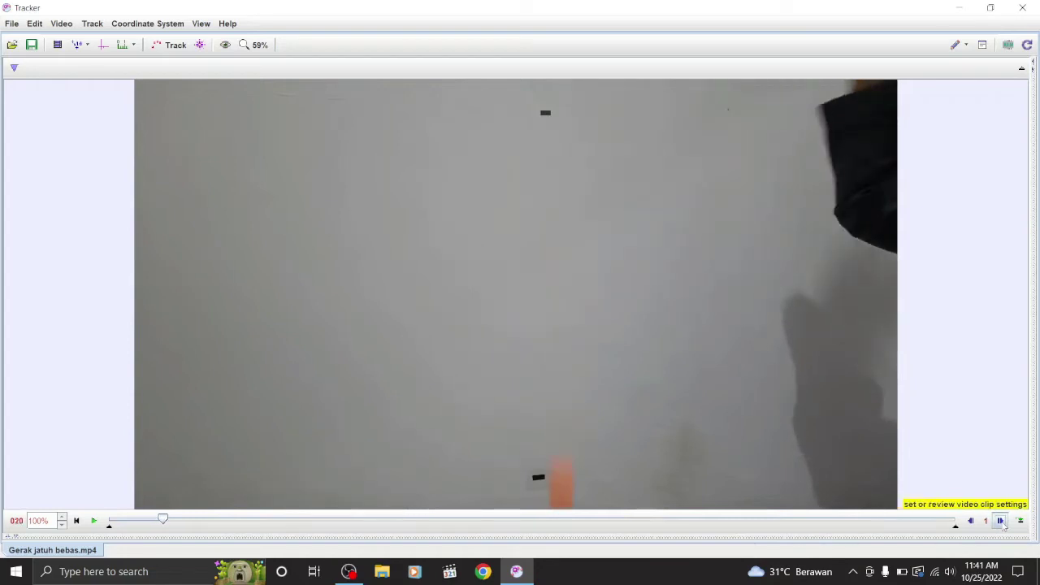
{"action": "left_click", "coordinate": [972, 520]}
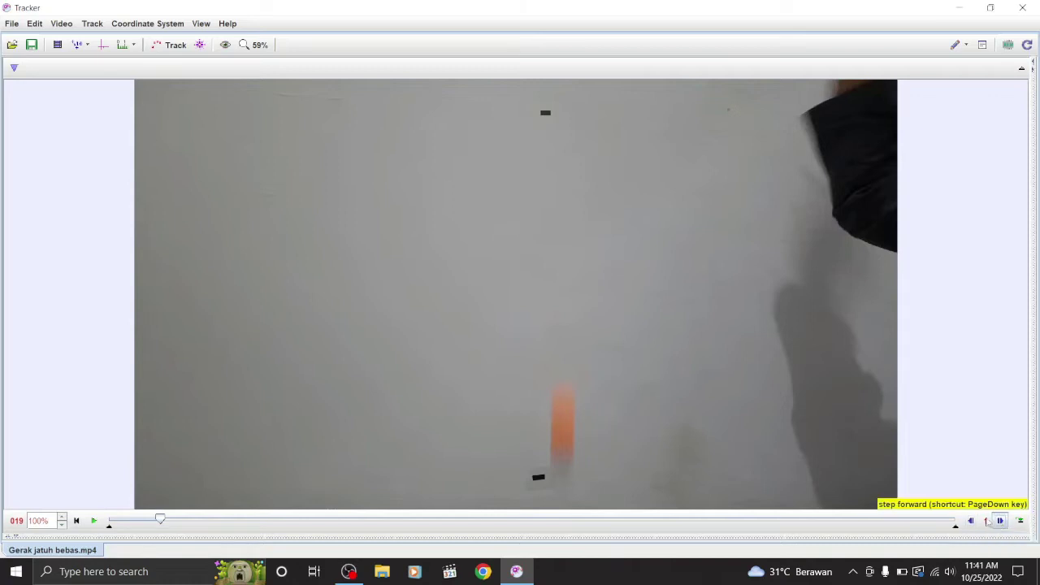
{"action": "left_click", "coordinate": [1000, 520]}
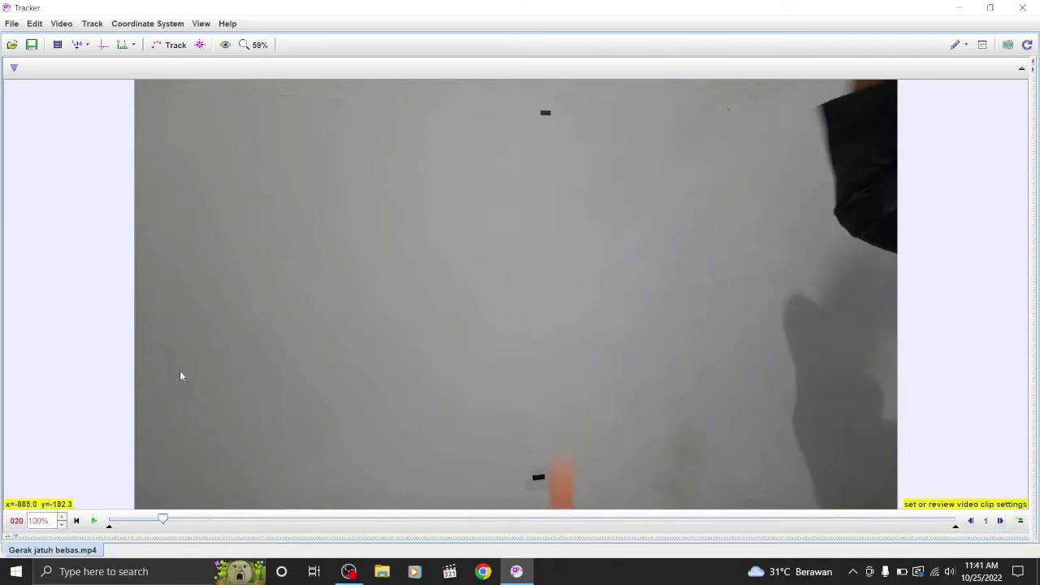
{"action": "left_click", "coordinate": [110, 529]}
{"action": "mouse_move", "coordinate": [110, 529]}
{"action": "left_mouse_down"}
{"action": "mouse_move", "coordinate": [162, 529]}
{"action": "mouse_move", "coordinate": [111, 529]}
{"action": "left_mouse_up"}
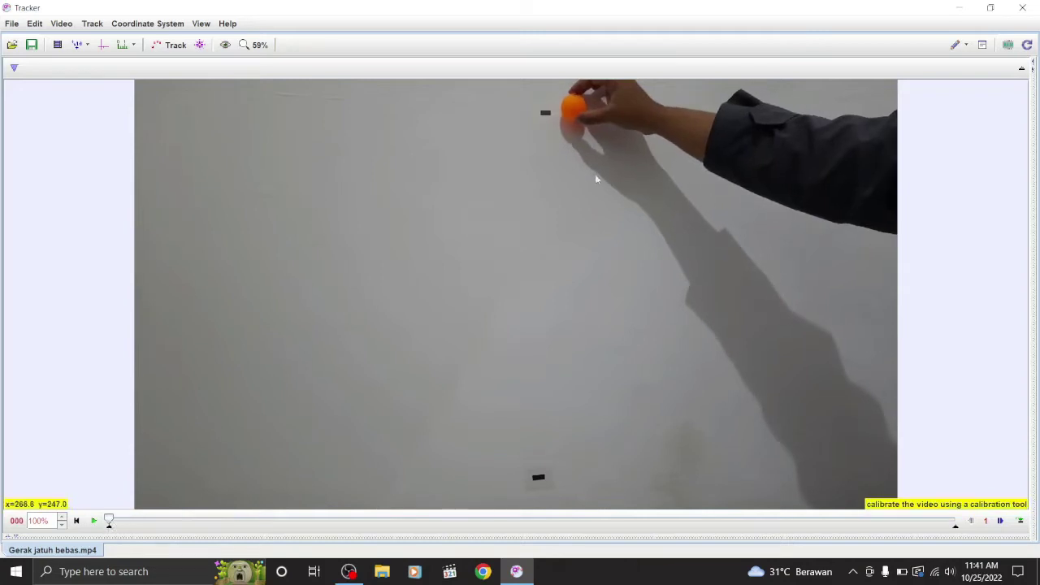
- Open the video's clip settings and set the start frame to 10
{"action": "right_click", "coordinate": [475, 165]}
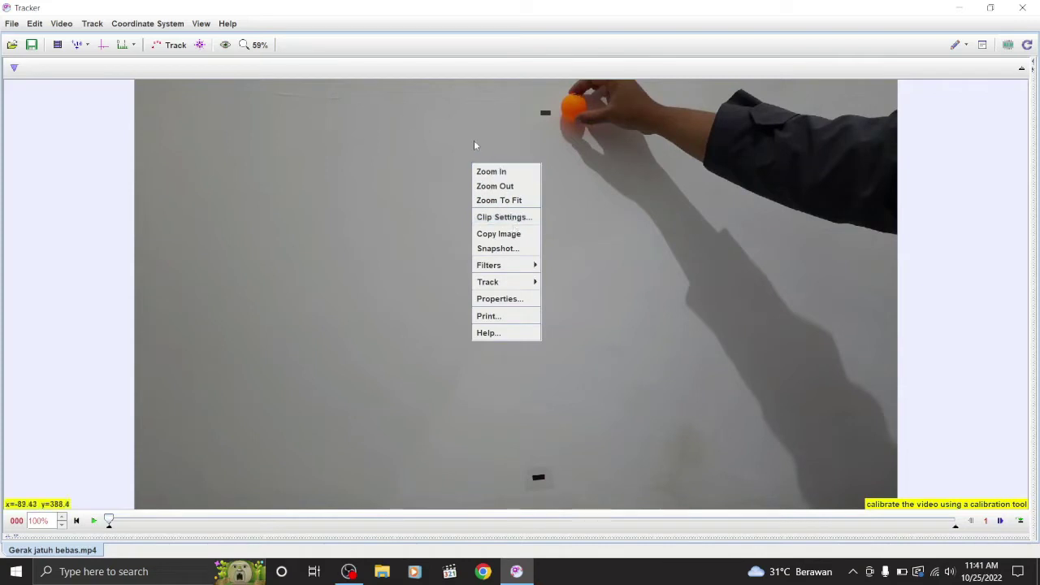
{"action": "left_click", "coordinate": [390, 190]}
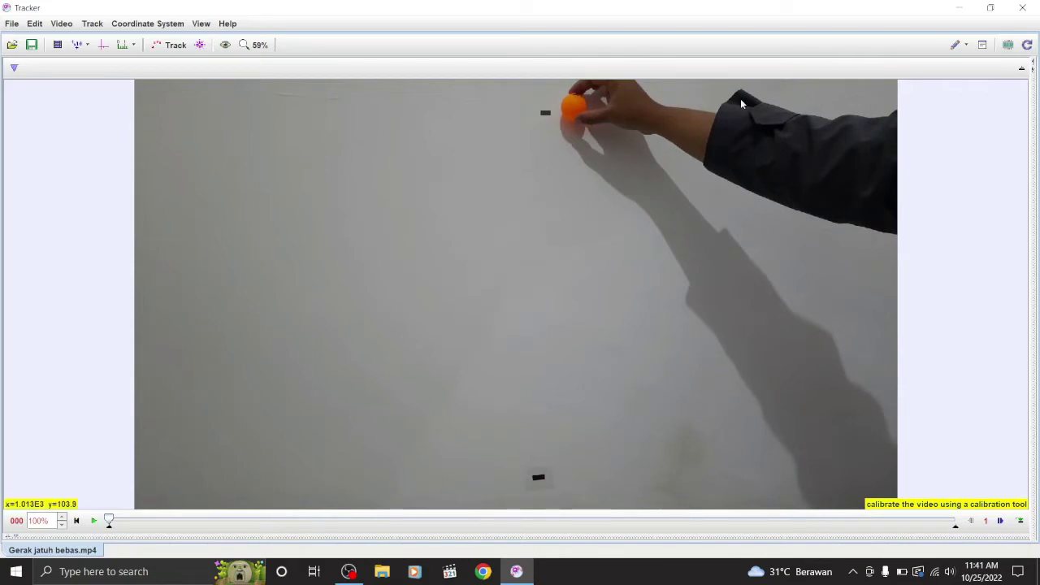
{"action": "right_click", "coordinate": [539, 237]}
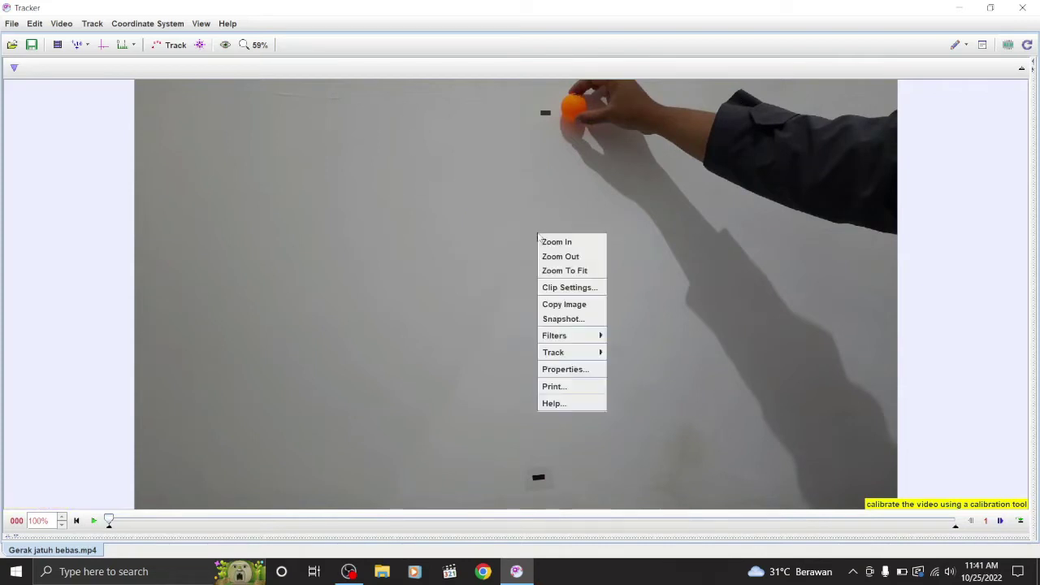
{"action": "left_click", "coordinate": [577, 290]}
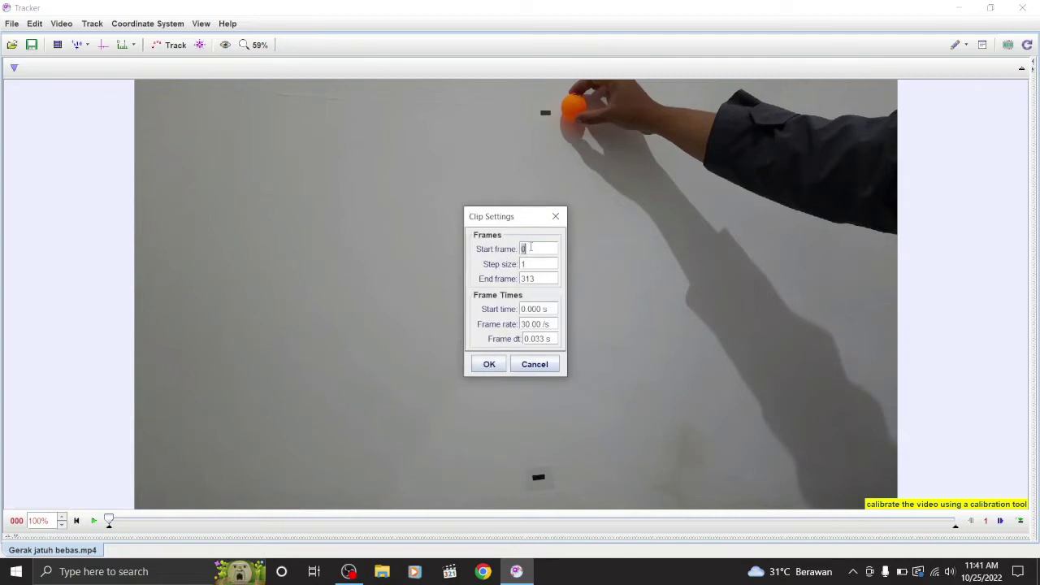
{"action": "type", "text": "15"}
{"action": "key", "text": "BackSpace"}
{"action": "type", "text": "0"}
{"action": "key", "text": "Return"}
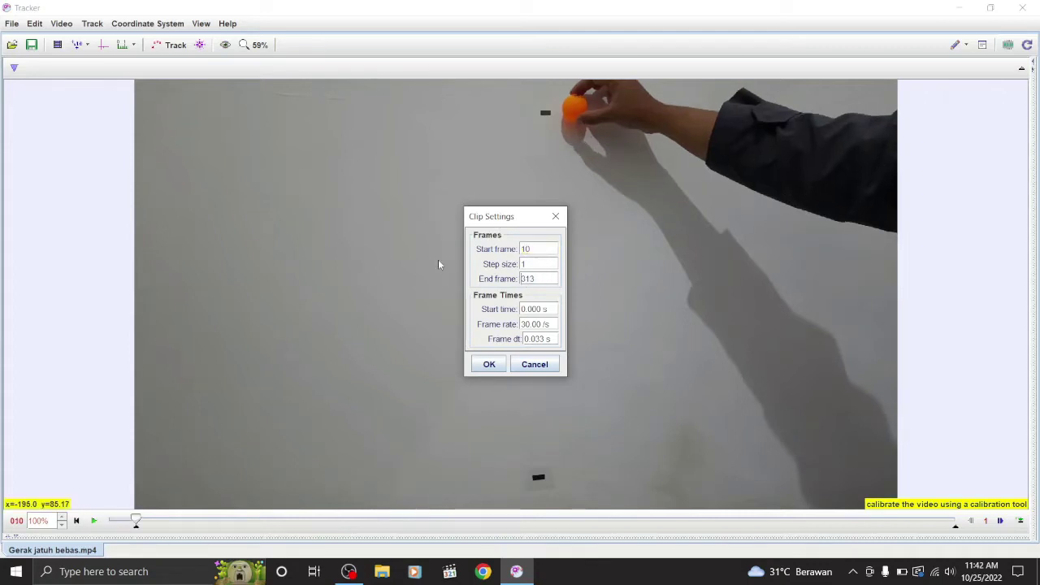
- Set the clip's end frame to 20 and apply the clip settings
{"action": "key", "text": "BackSpace"}
{"action": "key", "text": "BackSpace"}
{"action": "key", "text": "BackSpace"}
{"action": "type", "text": "20"}
{"action": "left_click", "coordinate": [489, 365]}
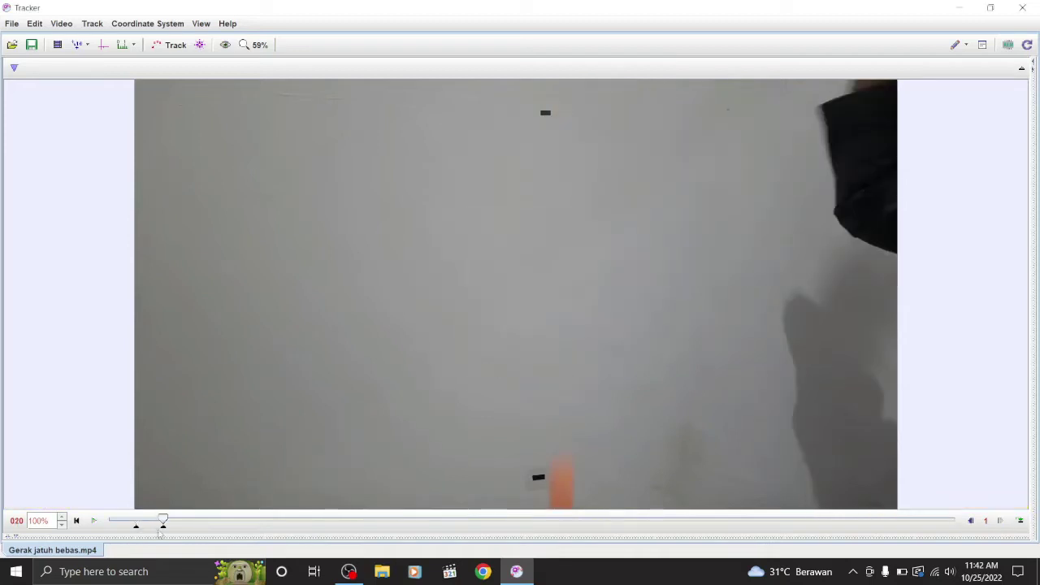
{"action": "left_click", "coordinate": [136, 526]}
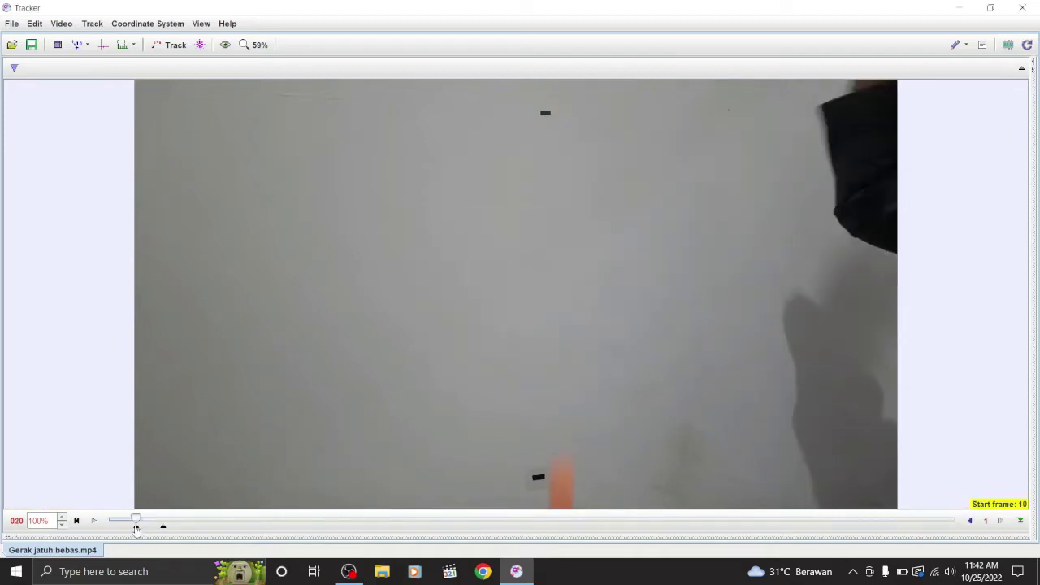
{"action": "left_click", "coordinate": [162, 526]}
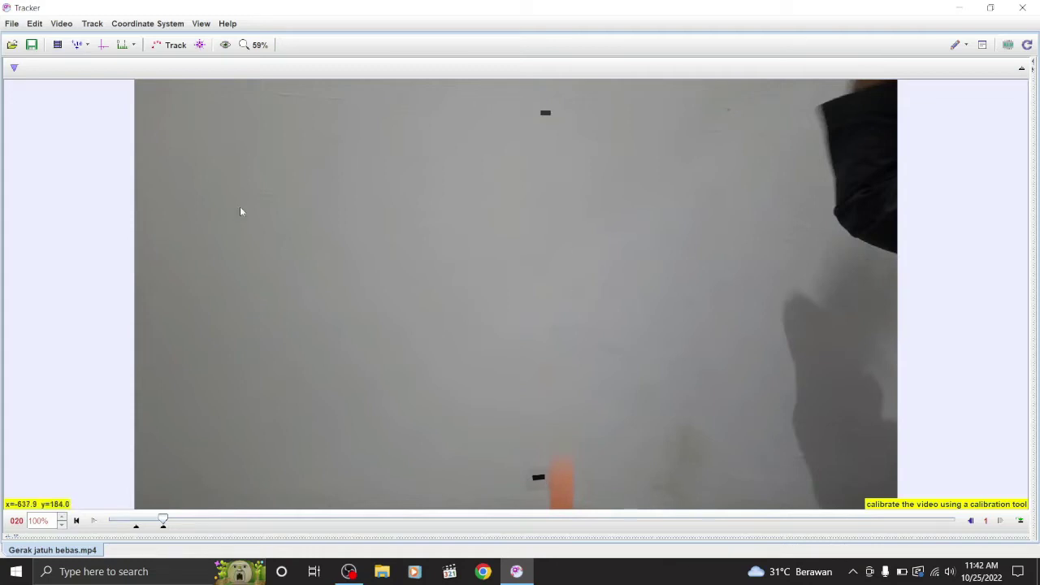
- Add a new calibration stick to the video
{"action": "left_click", "coordinate": [91, 47]}
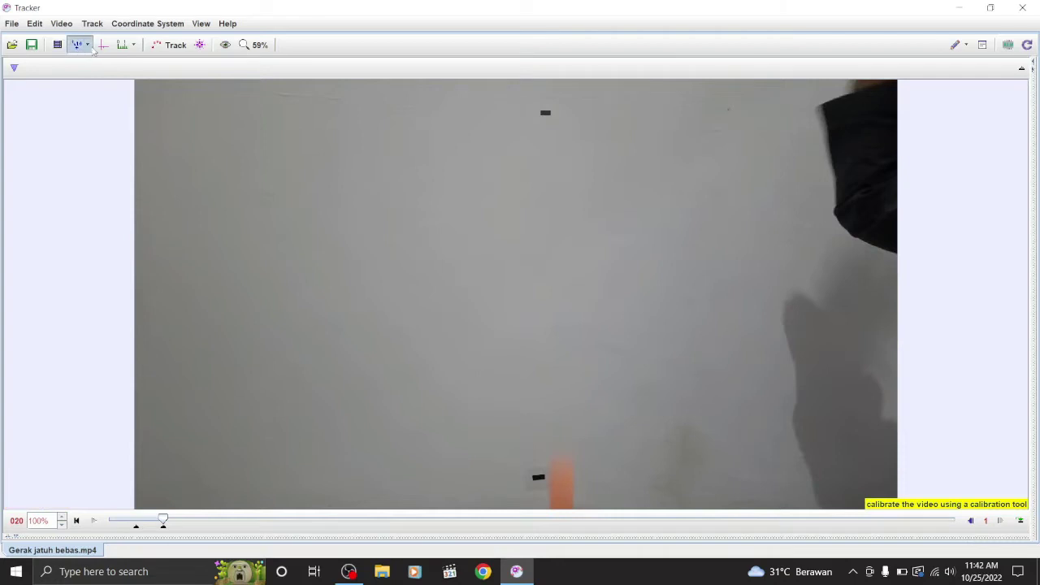
{"action": "left_click", "coordinate": [89, 47]}
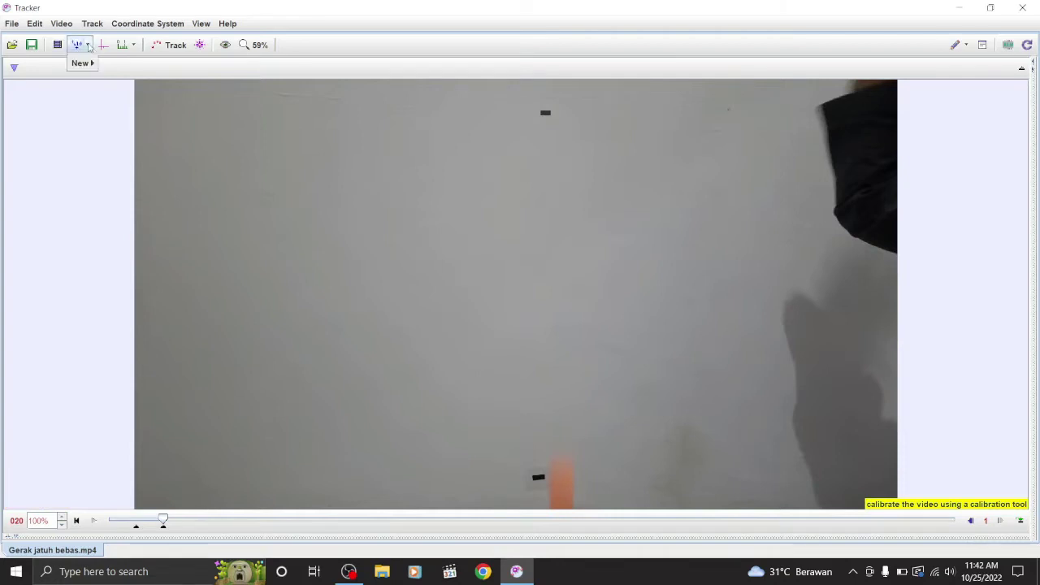
{"action": "mouse_move", "coordinate": [85, 64]}
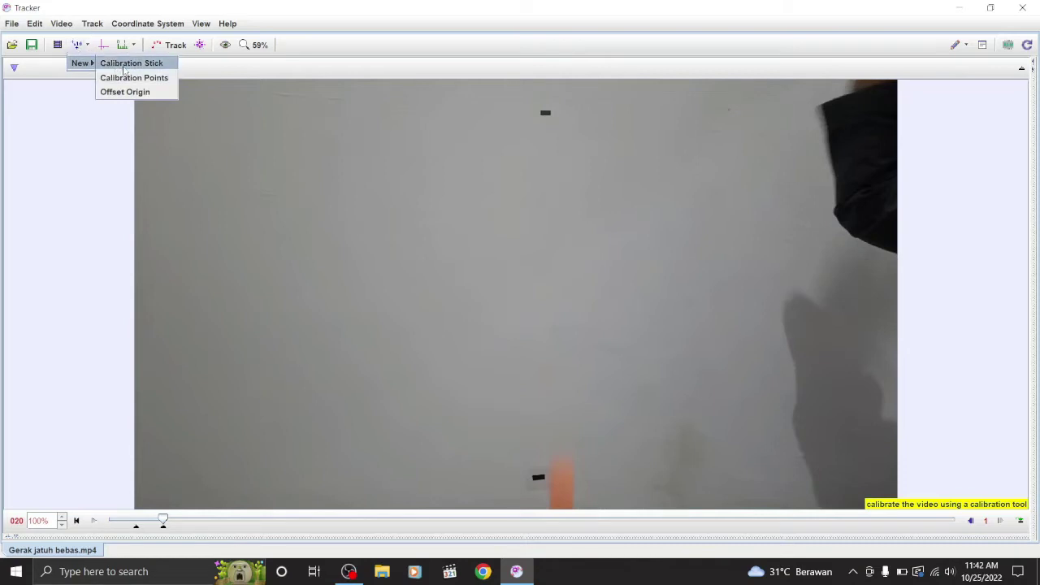
{"action": "left_click", "coordinate": [126, 63]}
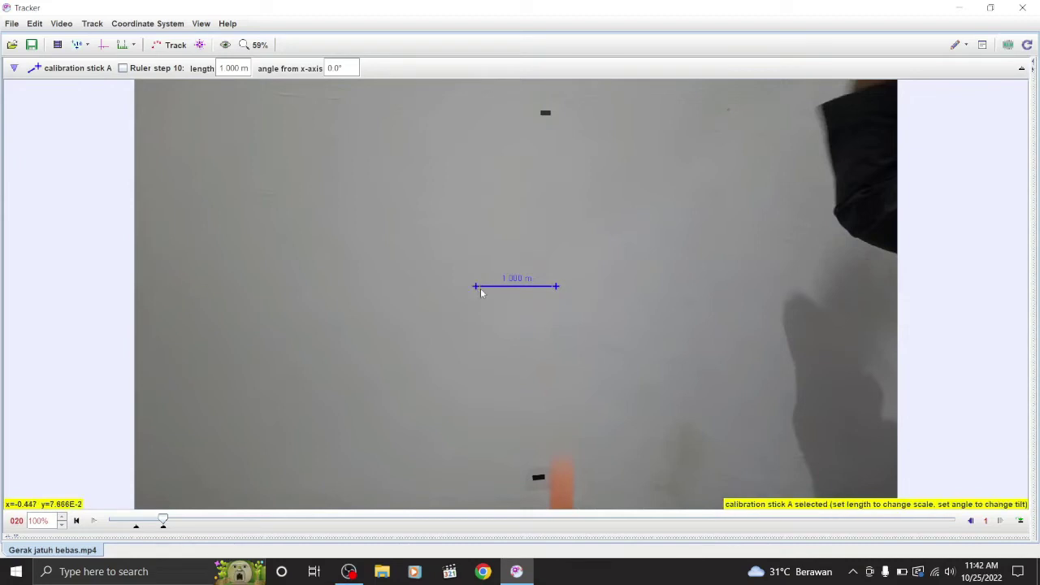
- Align the two ends of the calibration stick with the upper and lower black marks on the wall
{"action": "left_click_drag", "start_coordinate": [476, 286], "coordinate": [549, 119]}
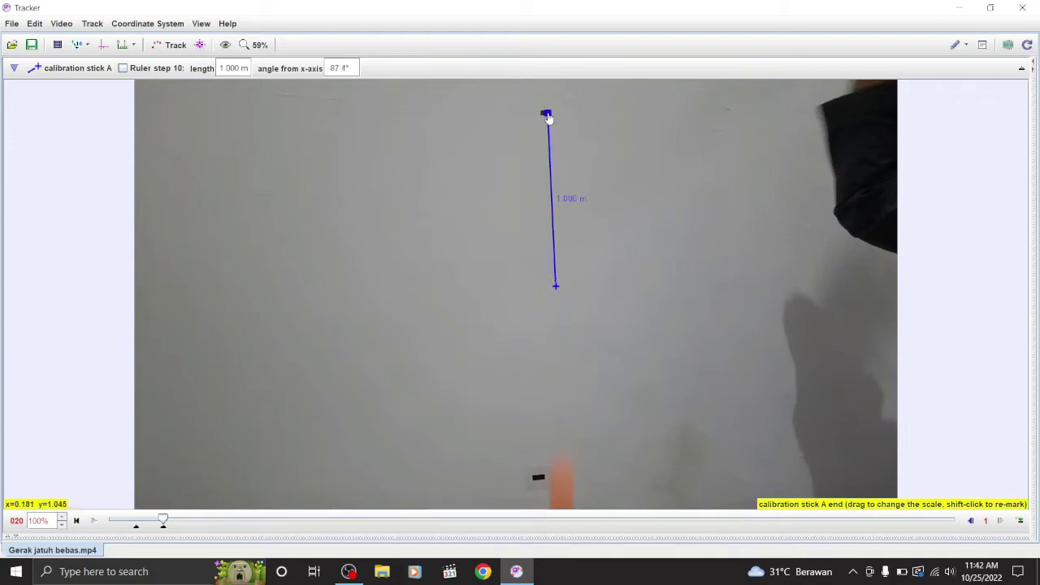
{"action": "left_click", "coordinate": [557, 286]}
{"action": "left_click_drag", "start_coordinate": [556, 285], "coordinate": [544, 482]}
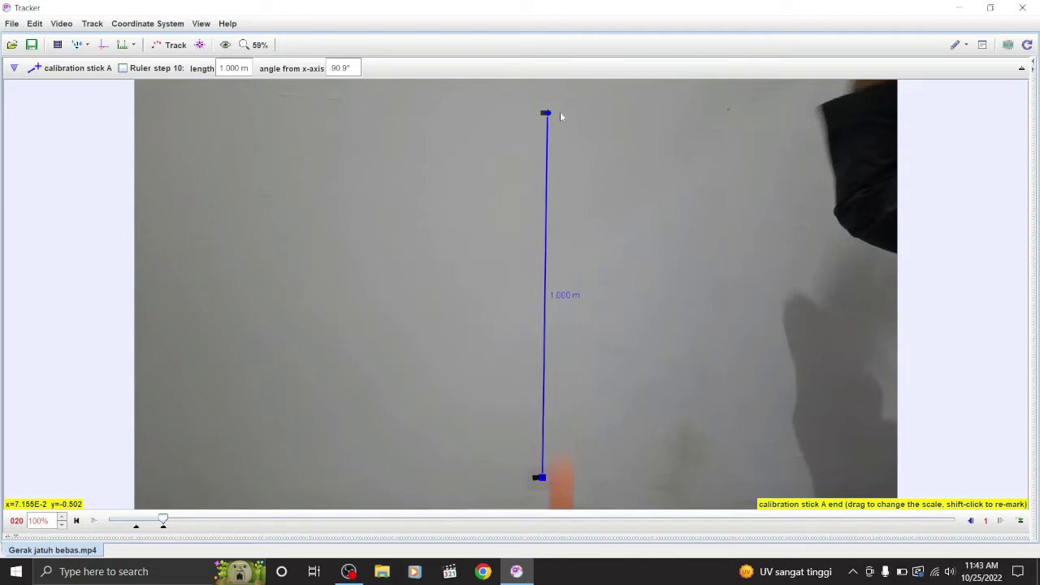
{"action": "left_click_drag", "start_coordinate": [550, 116], "coordinate": [549, 117]}
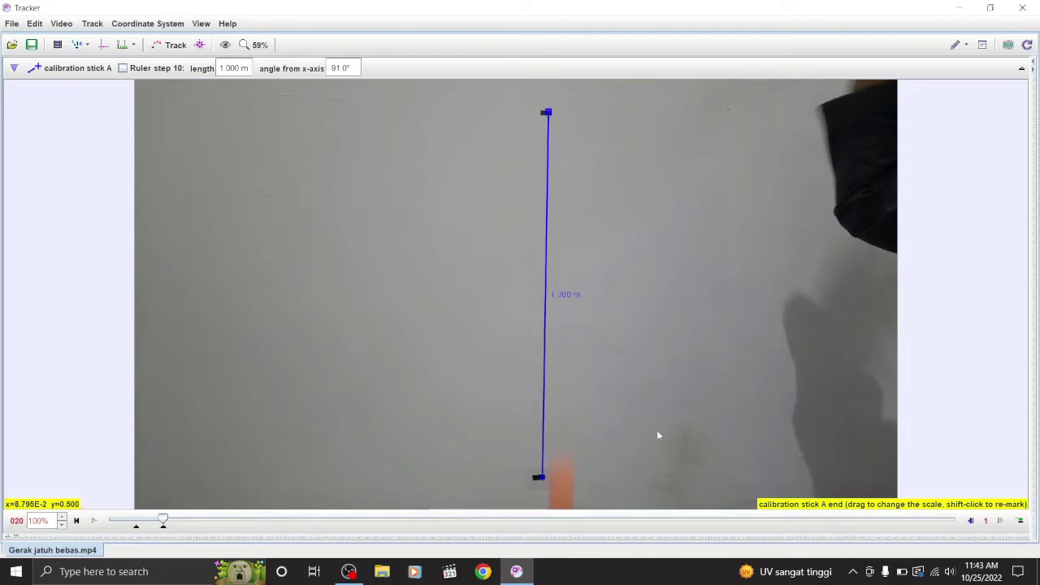
- Set the calibration stick's length to 0.590 m
{"action": "left_click", "coordinate": [571, 297]}
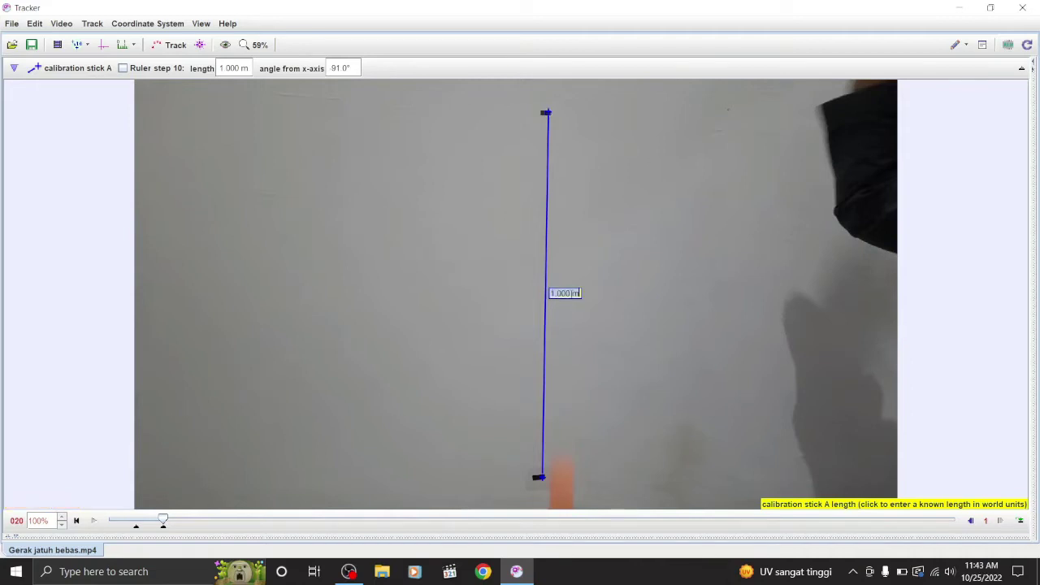
{"action": "left_click_drag", "start_coordinate": [568, 294], "coordinate": [554, 292]}
{"action": "key", "text": "BackSpace"}
{"action": "key", "text": "BackSpace"}
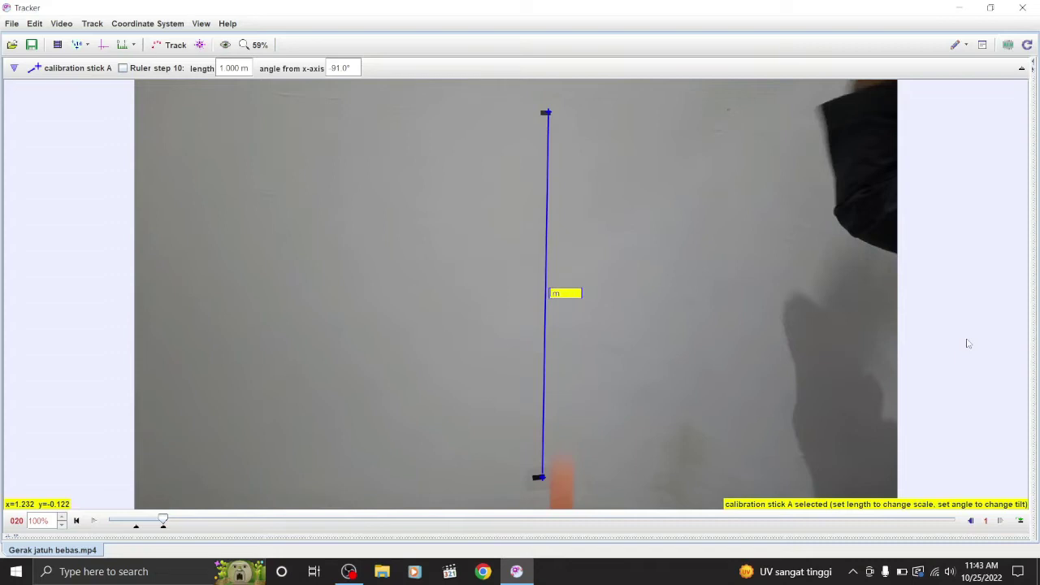
{"action": "type", "text": "590"}
{"action": "key", "text": "Return"}
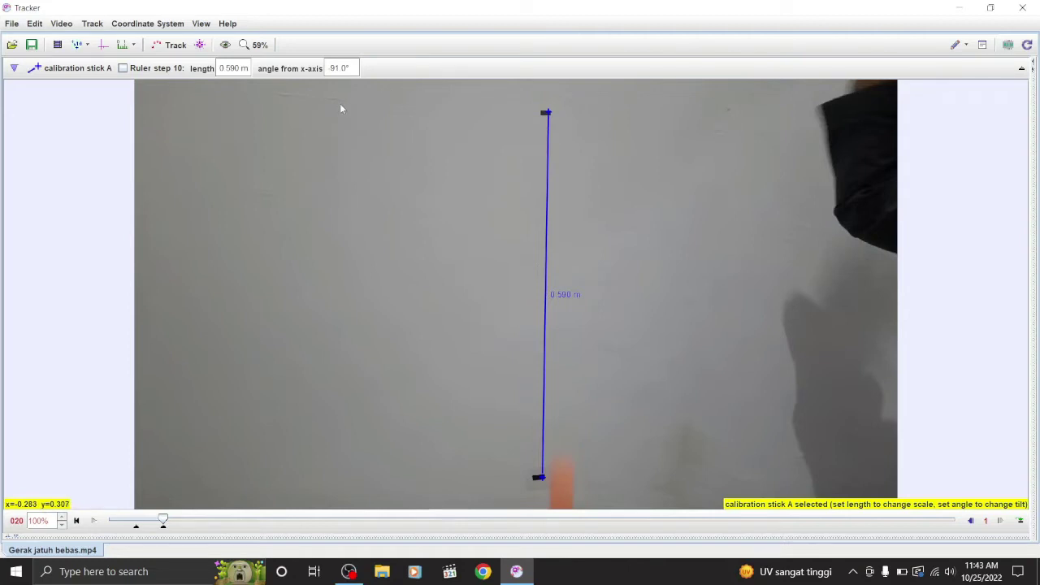
- Show the coordinate axes, return to frame 10 and place the origin at the centre of the orange ball
{"action": "left_click", "coordinate": [102, 47]}
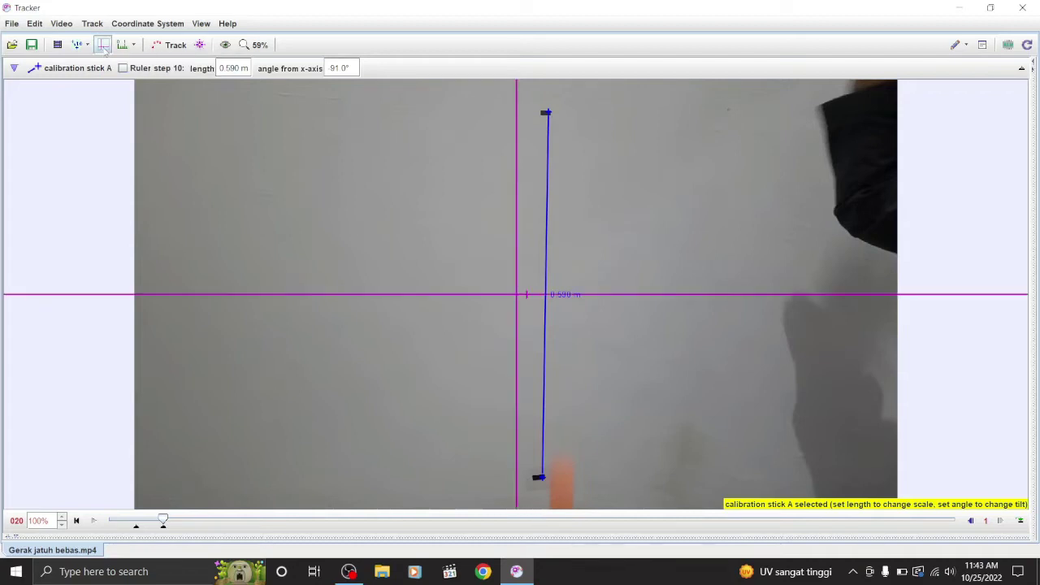
{"action": "left_click", "coordinate": [518, 298]}
{"action": "mouse_move", "coordinate": [517, 294]}
{"action": "left_mouse_down"}
{"action": "mouse_move", "coordinate": [501, 317]}
{"action": "mouse_move", "coordinate": [503, 291]}
{"action": "left_mouse_up"}
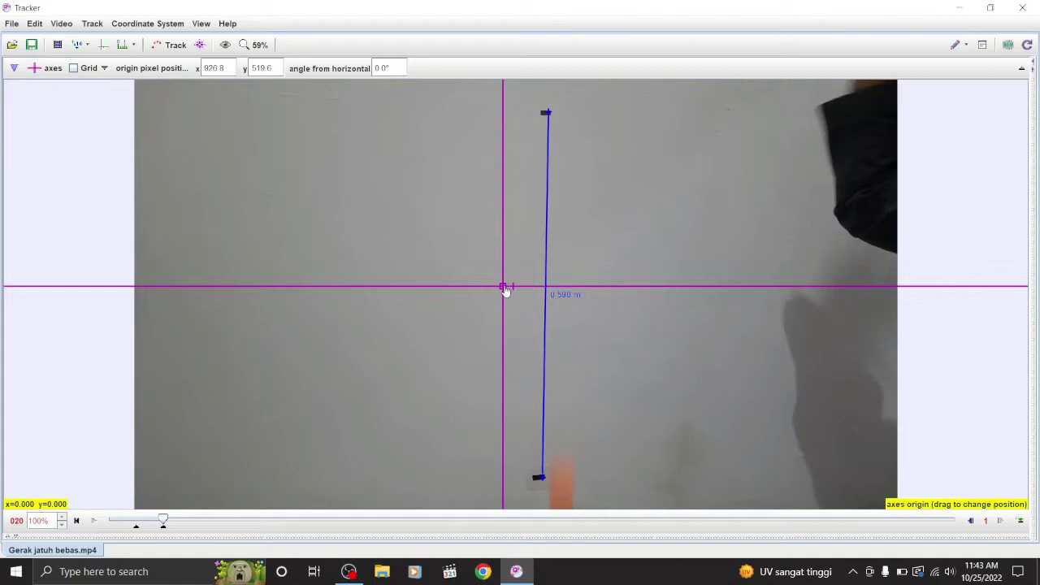
{"action": "left_click_drag", "start_coordinate": [504, 289], "coordinate": [488, 255]}
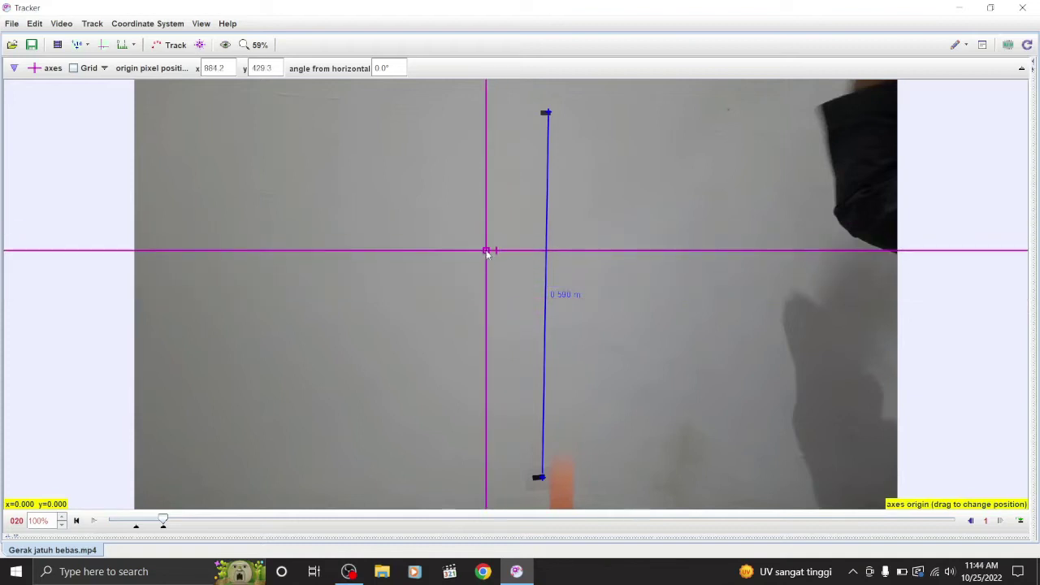
{"action": "left_click", "coordinate": [138, 524]}
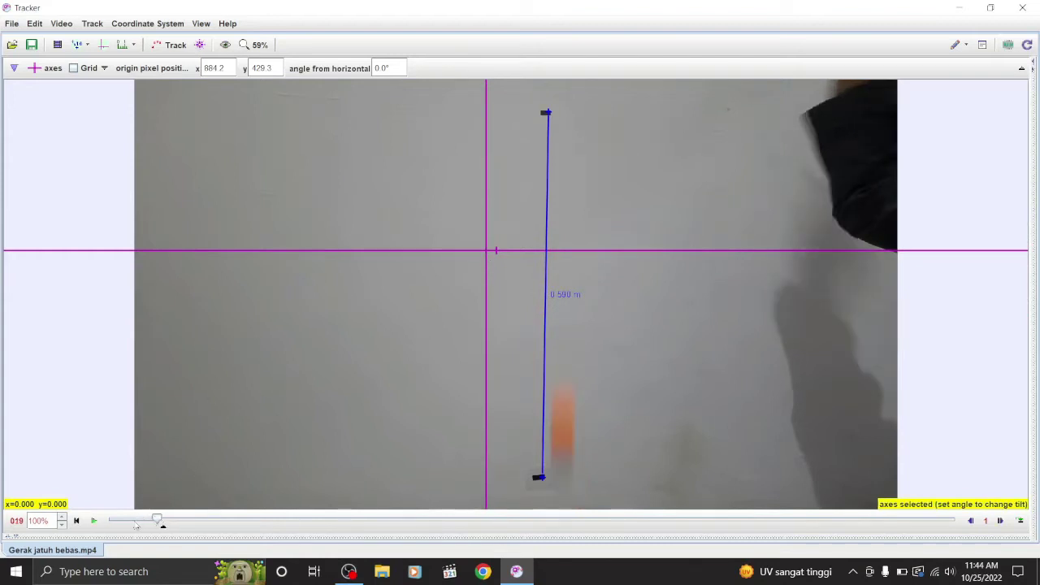
{"action": "left_click", "coordinate": [137, 524]}
{"action": "left_click", "coordinate": [134, 525]}
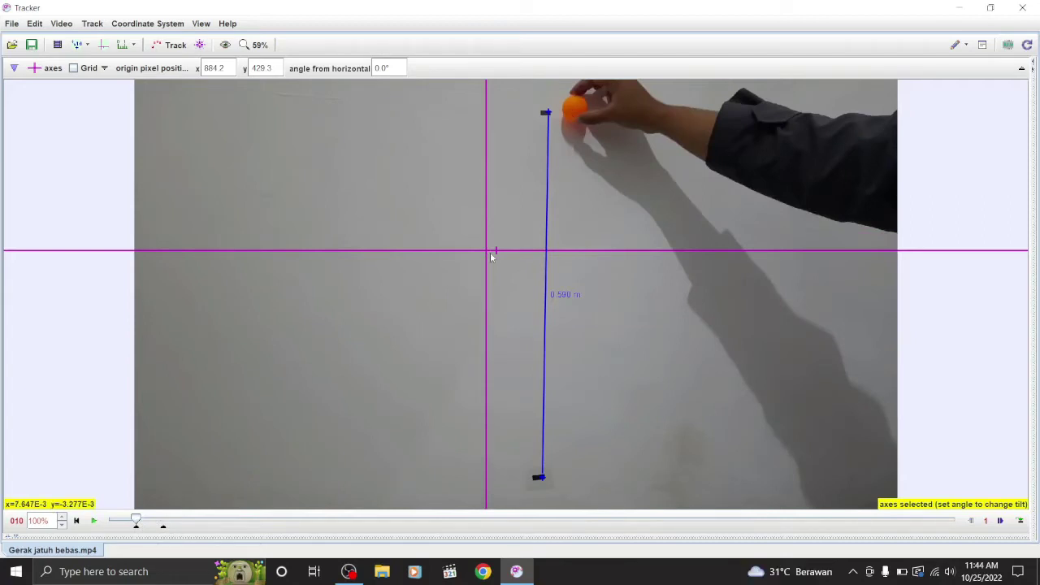
{"action": "left_click_drag", "start_coordinate": [494, 250], "coordinate": [576, 111]}
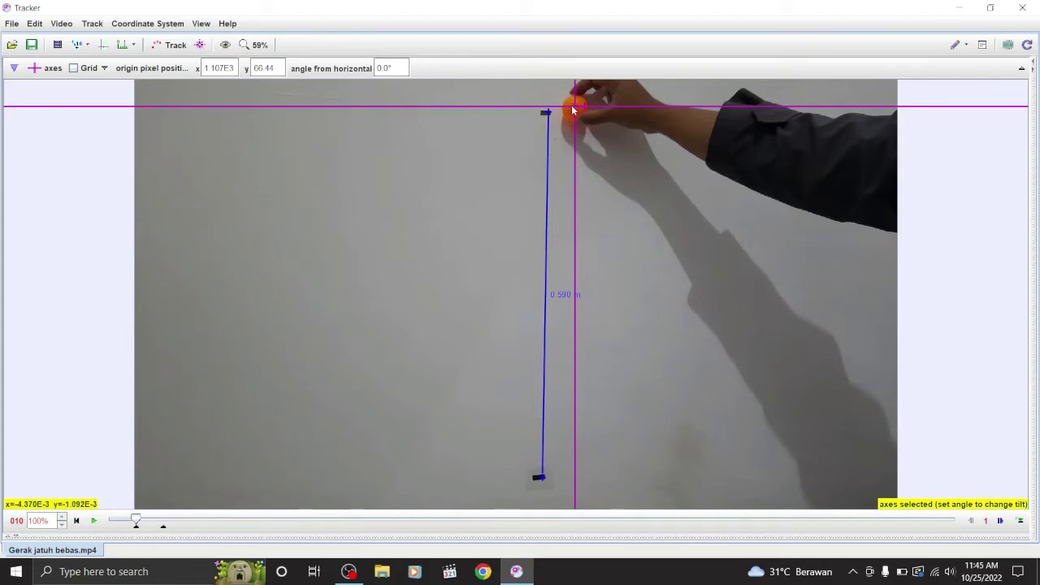
- Hide the coordinate axes and calibration stick, and create a new point mass track
{"action": "left_click", "coordinate": [103, 46]}
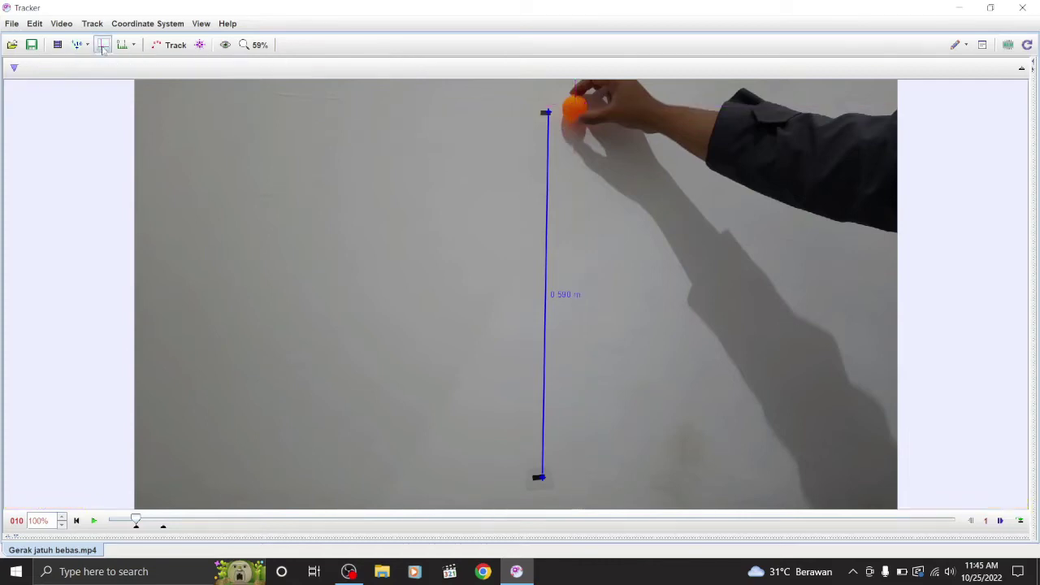
{"action": "left_click", "coordinate": [78, 45]}
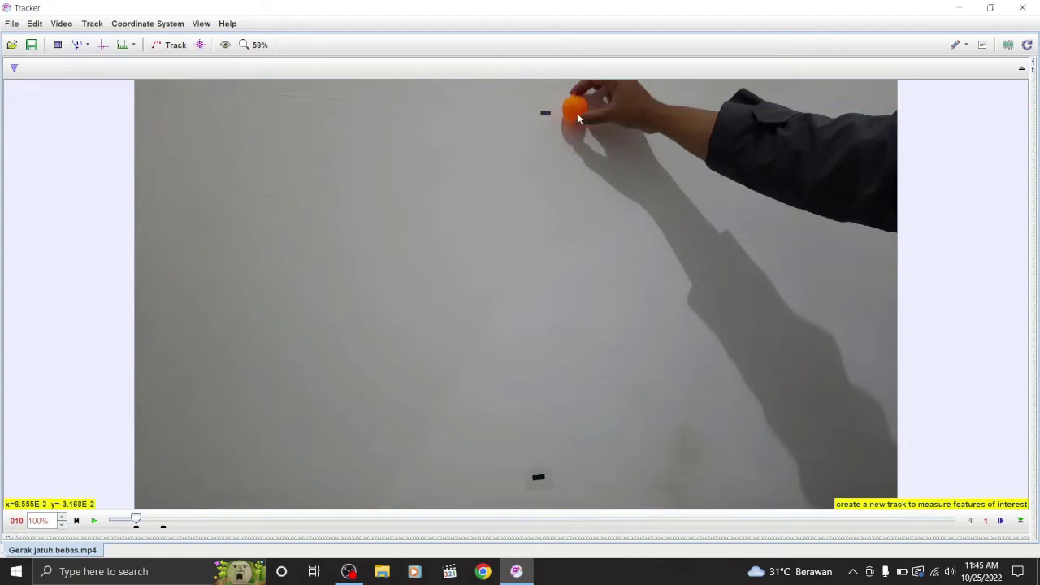
{"action": "left_click", "coordinate": [92, 24]}
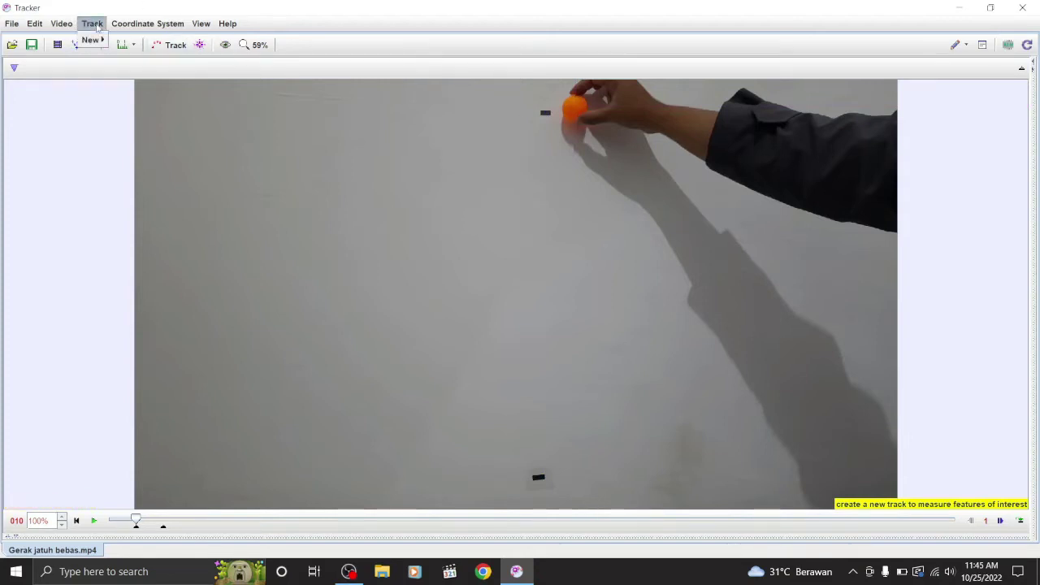
{"action": "mouse_move", "coordinate": [100, 39]}
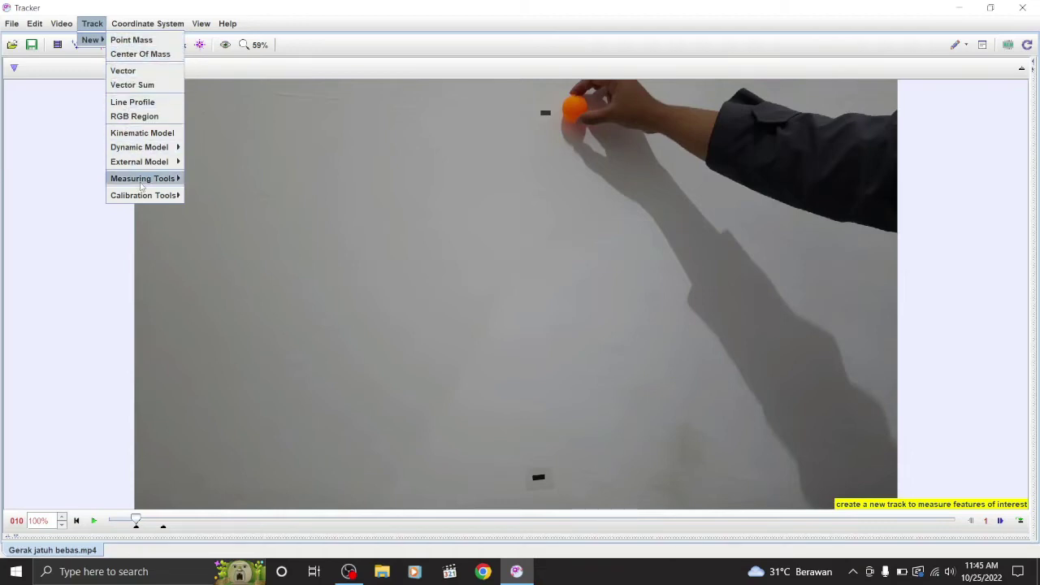
{"action": "left_click", "coordinate": [149, 44]}
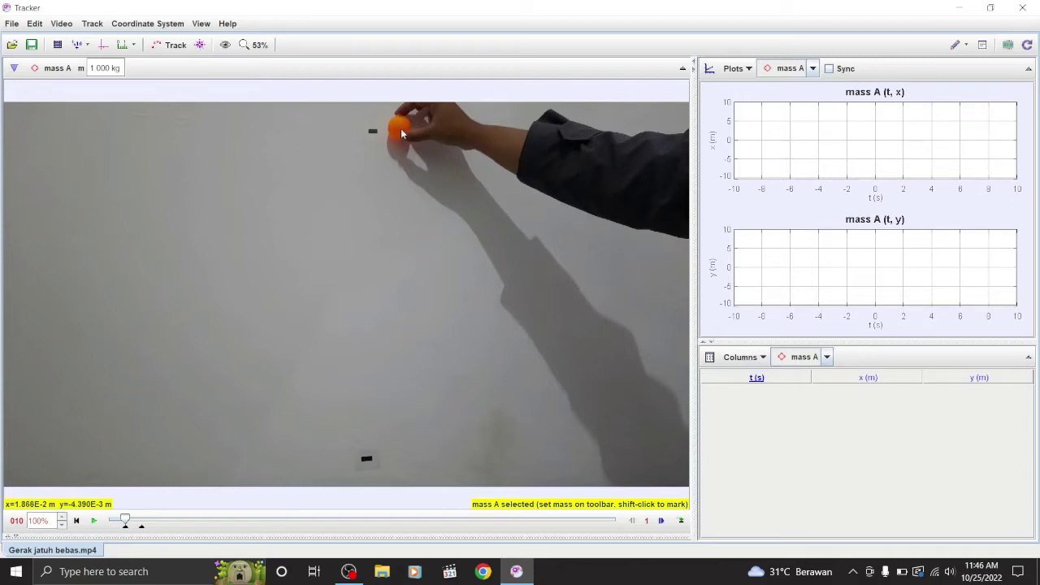
- Rename the point mass track as "Objek"
{"action": "left_click", "coordinate": [60, 73]}
{"action": "left_click", "coordinate": [61, 75]}
{"action": "left_click", "coordinate": [60, 72]}
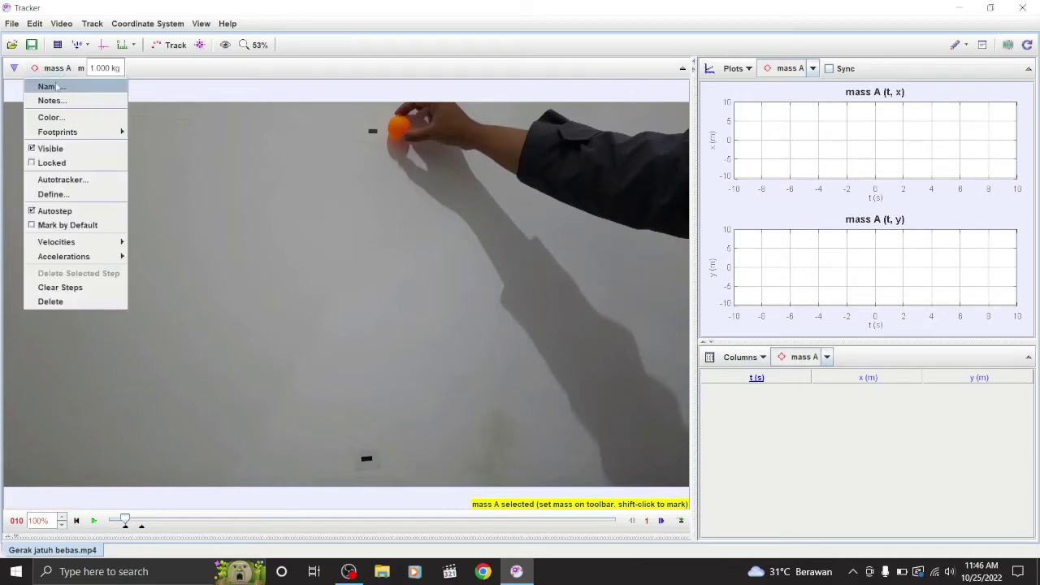
{"action": "left_click", "coordinate": [62, 88]}
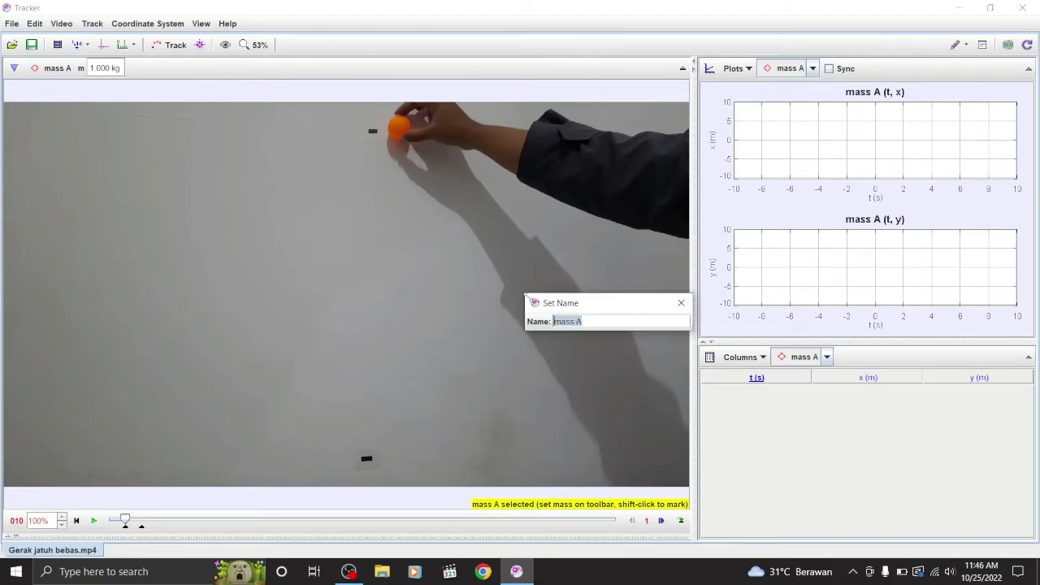
{"action": "type", "text": "Objek 1"}
{"action": "key", "text": "BackSpace"}
{"action": "left_click", "coordinate": [681, 302]}
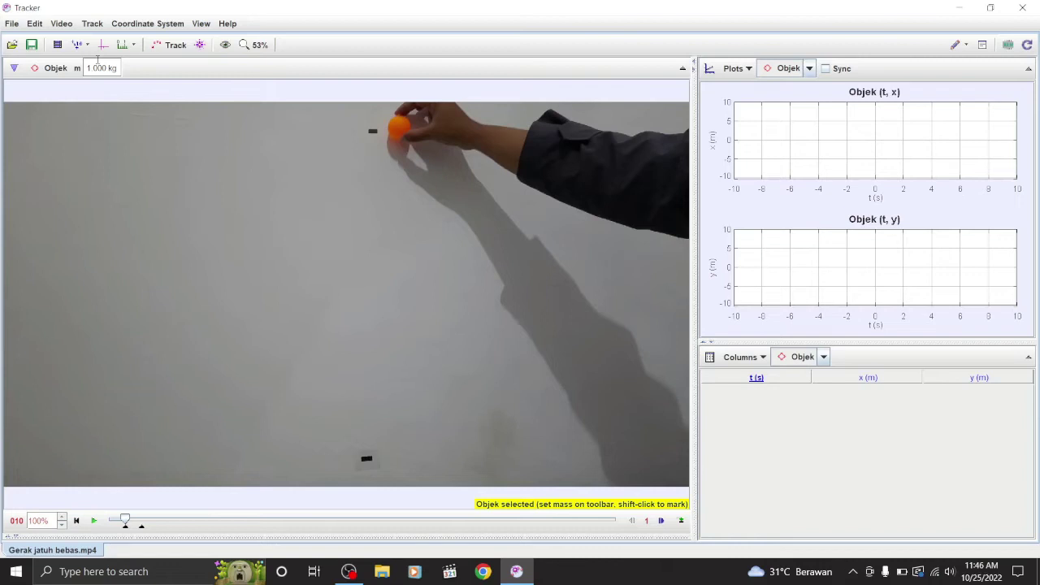
- Set the Objek track's footprint to a circle with radius 4, without bold or centre spot
{"action": "left_click", "coordinate": [50, 69]}
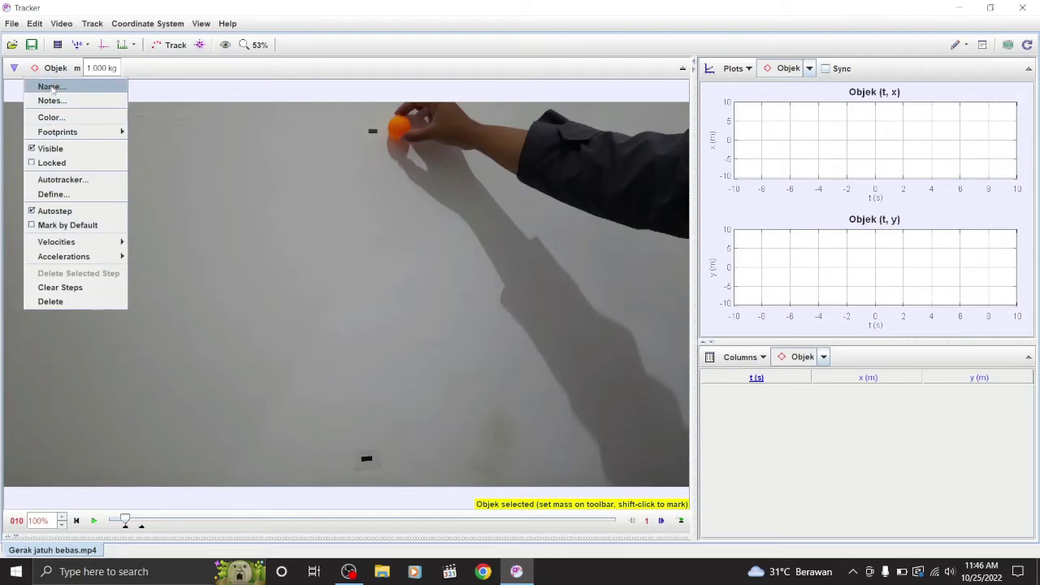
{"action": "mouse_move", "coordinate": [64, 135]}
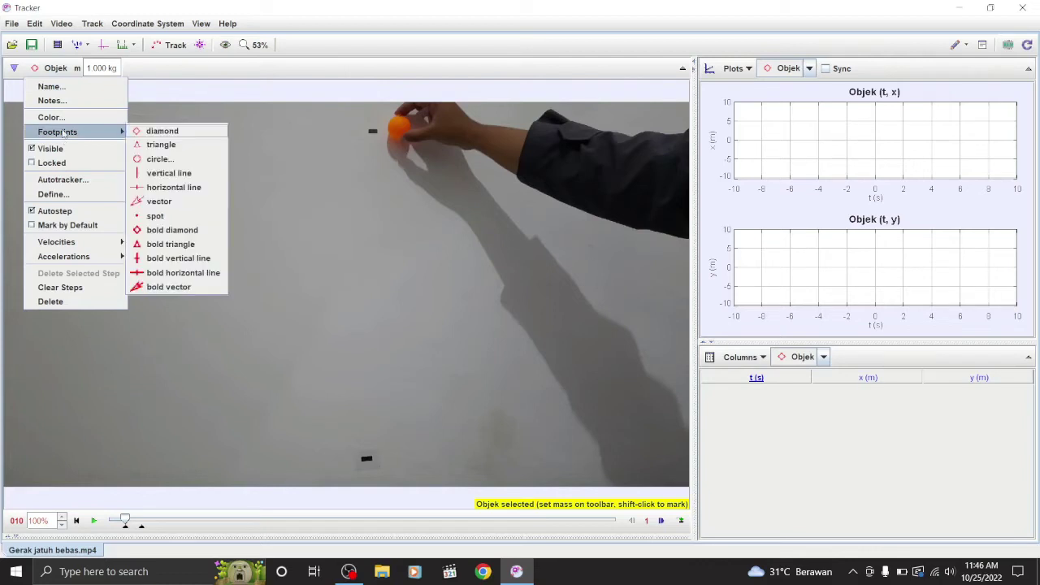
{"action": "left_click", "coordinate": [165, 167]}
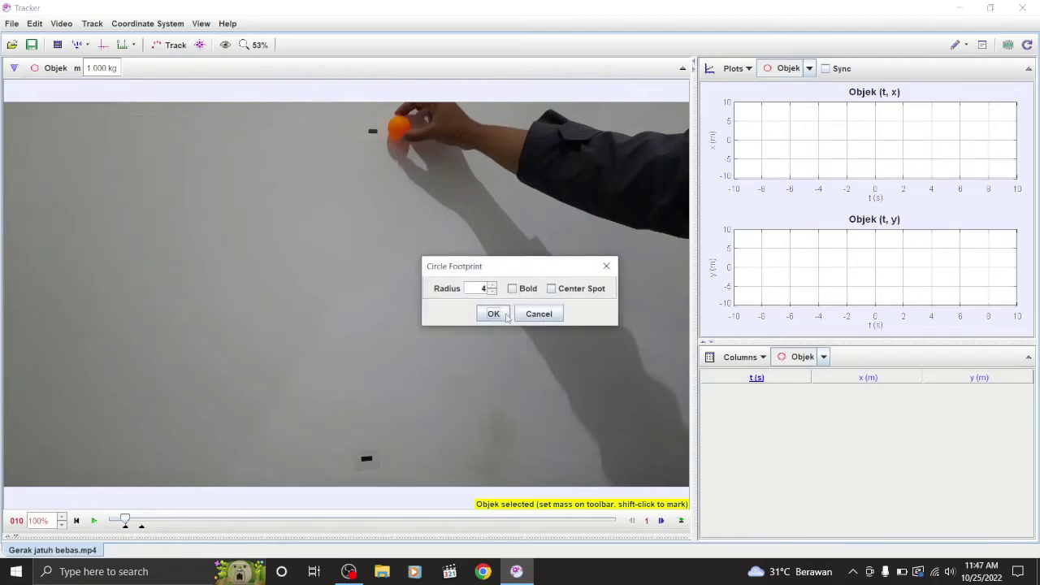
{"action": "left_click", "coordinate": [493, 315]}
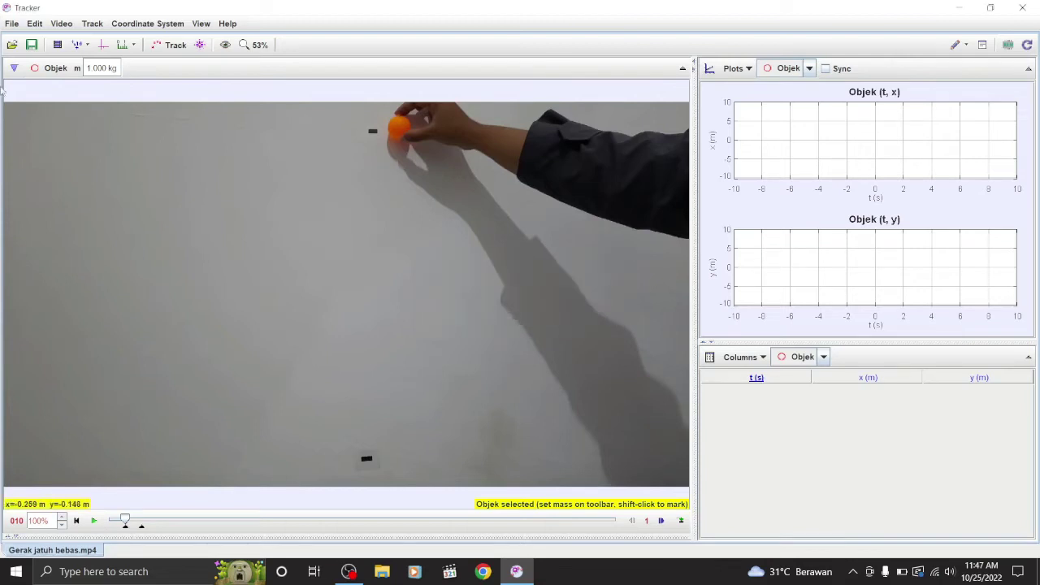
{"action": "left_click", "coordinate": [50, 68]}
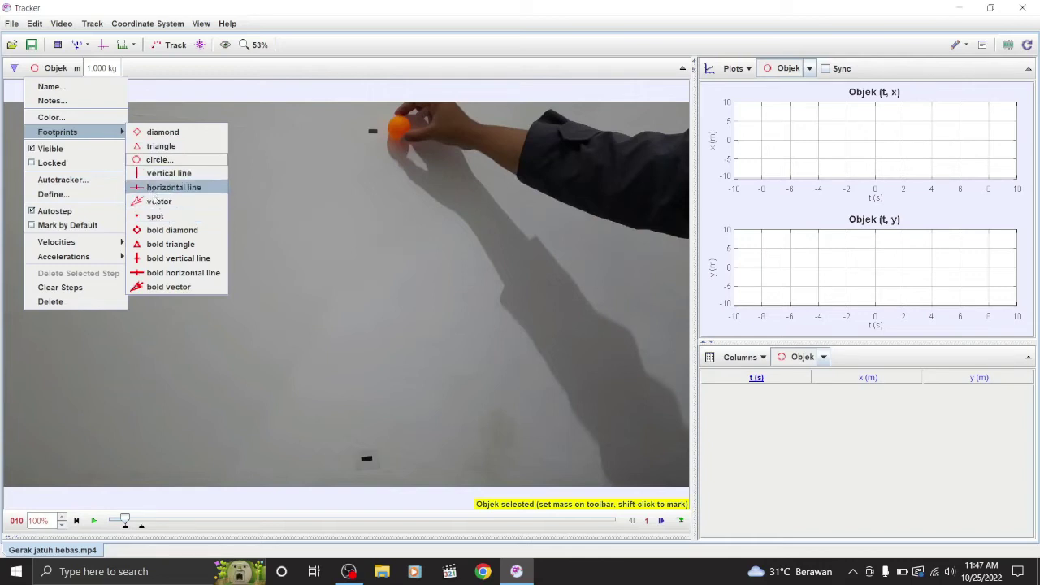
{"action": "left_click", "coordinate": [140, 81]}
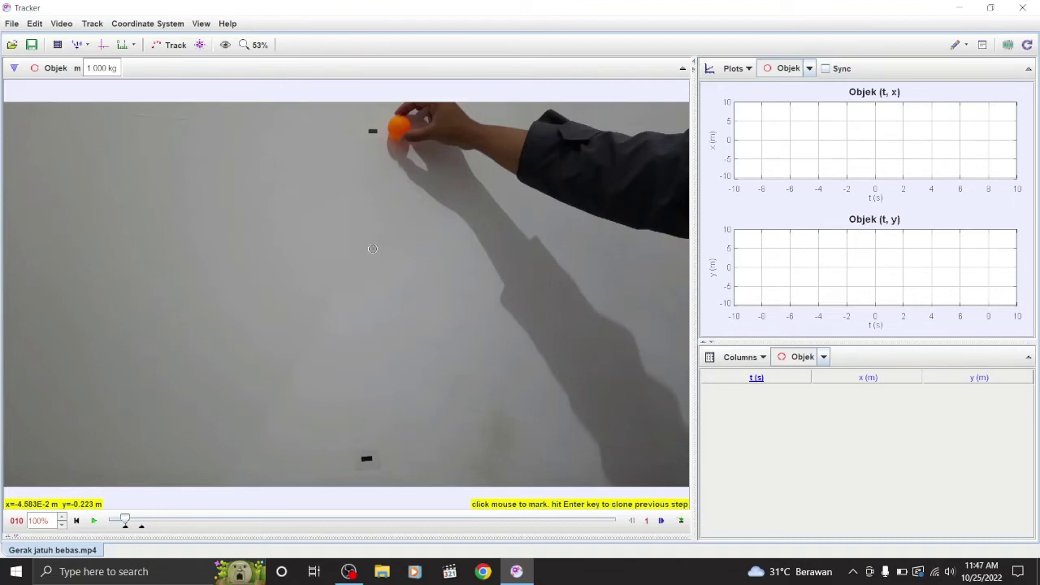
- Define an autotracker key frame on the ball in frame 10 and autotrack it one frame at a time through frame 13
{"action": "left_click", "coordinate": [399, 126], "text": "ctrl+shift"}
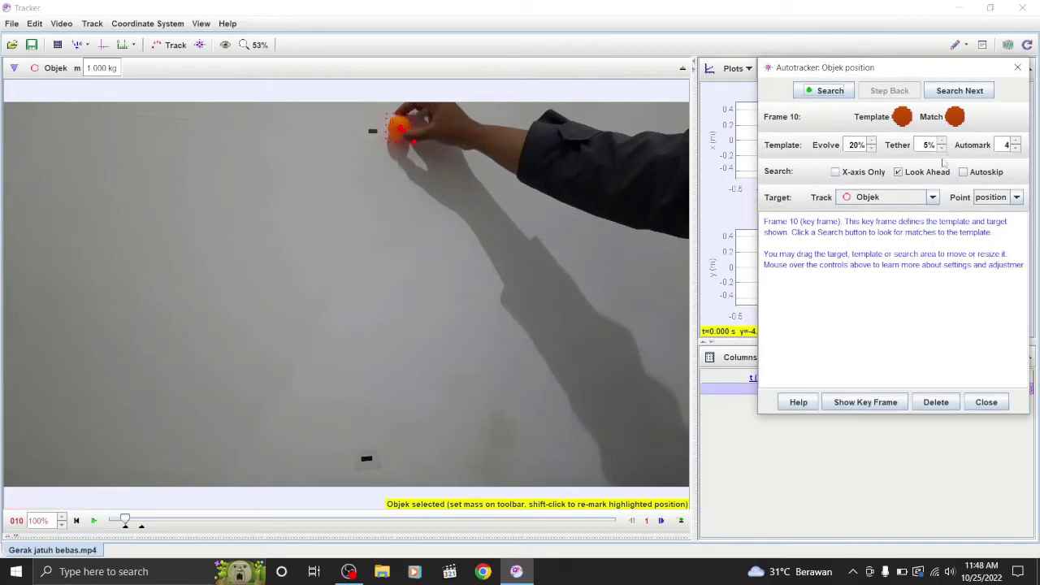
{"action": "mouse_move", "coordinate": [904, 119]}
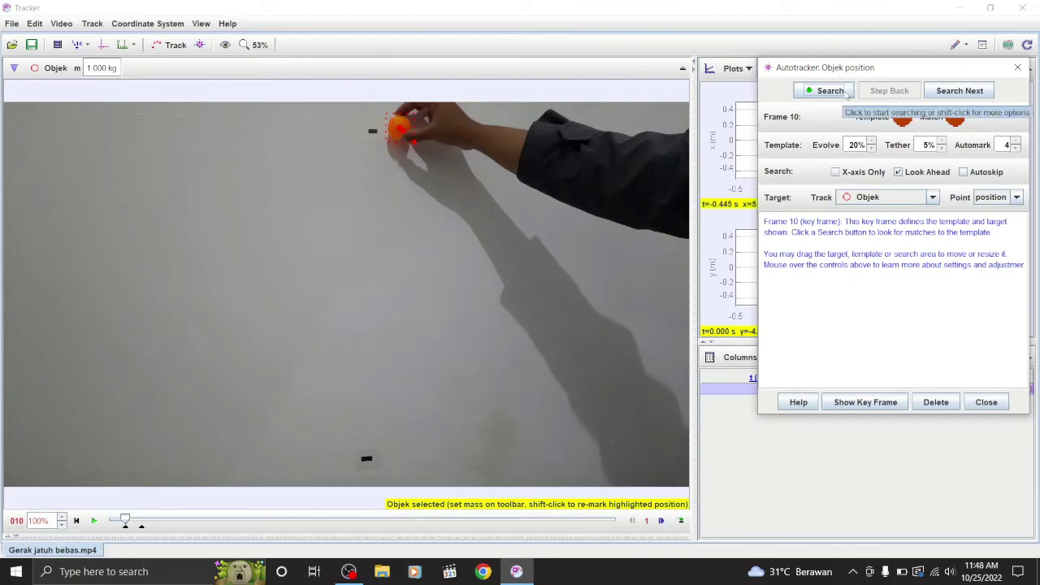
{"action": "left_click", "coordinate": [958, 91]}
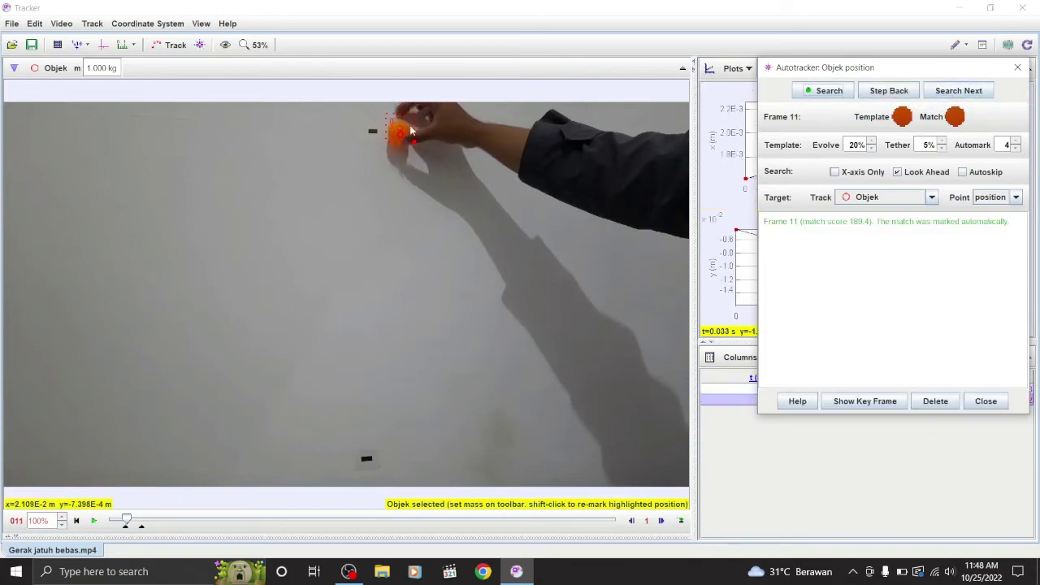
{"action": "left_click", "coordinate": [960, 91]}
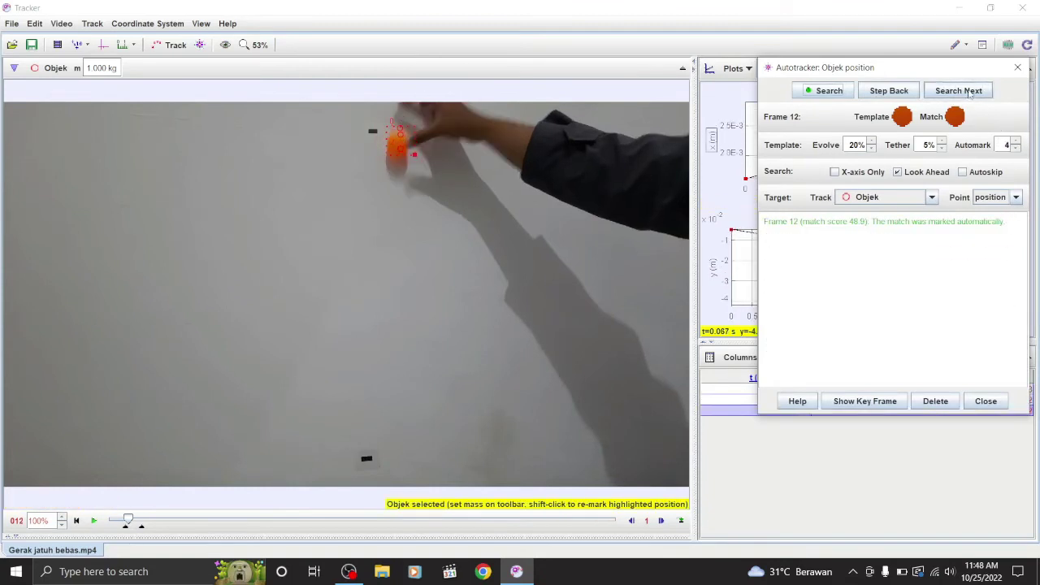
{"action": "left_click", "coordinate": [968, 93]}
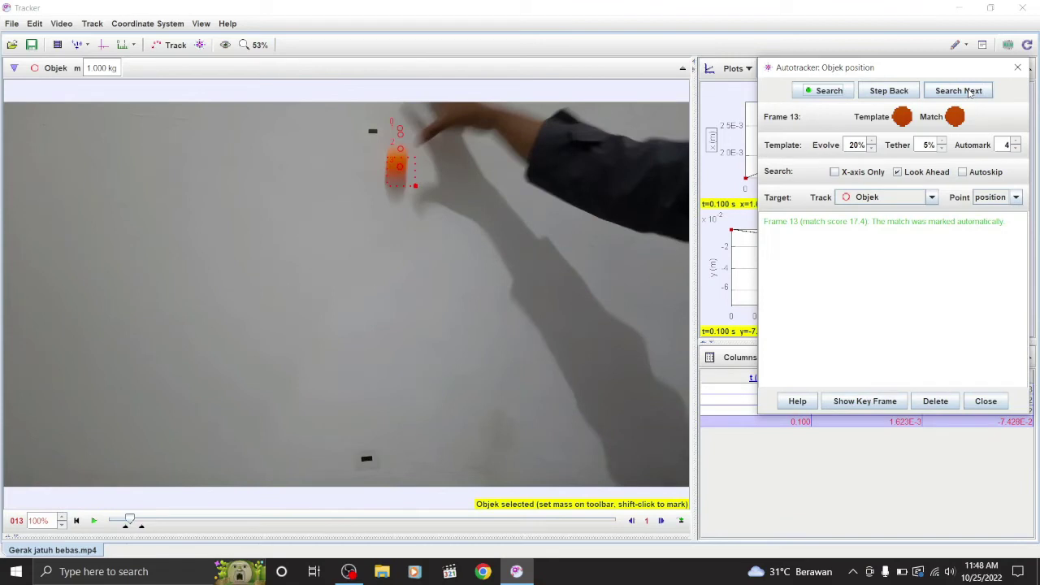
- Try to autotrack the ball frame by frame through frames 14 to 16, and step back to frame 15
{"action": "left_click", "coordinate": [968, 92]}
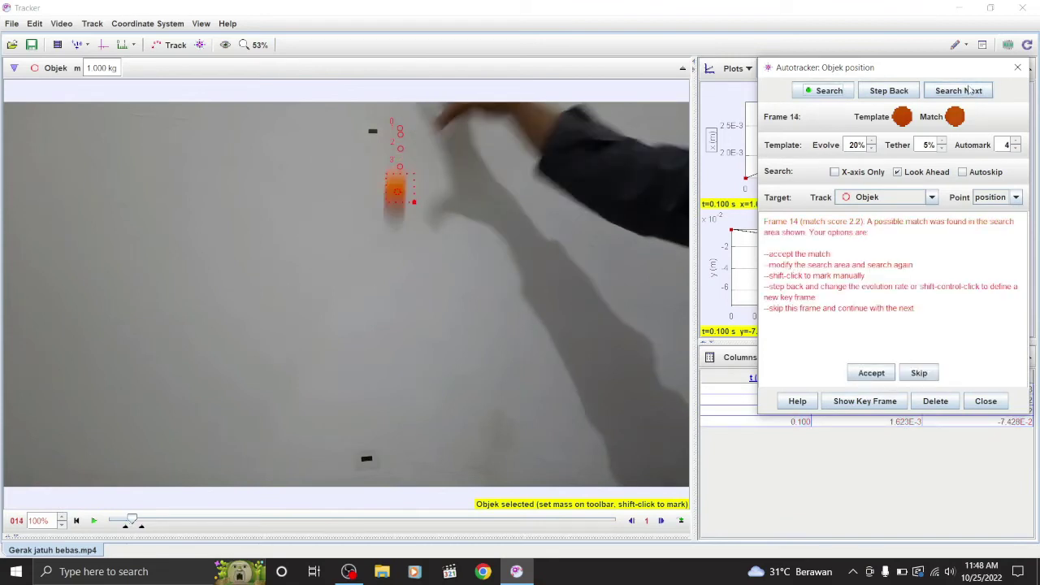
{"action": "left_click", "coordinate": [984, 94]}
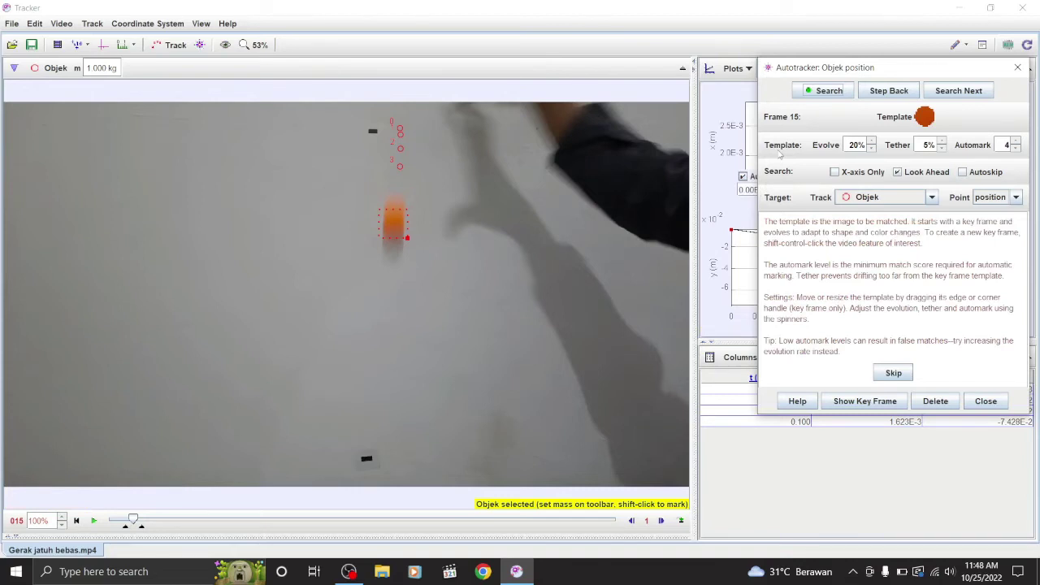
{"action": "left_click", "coordinate": [961, 91]}
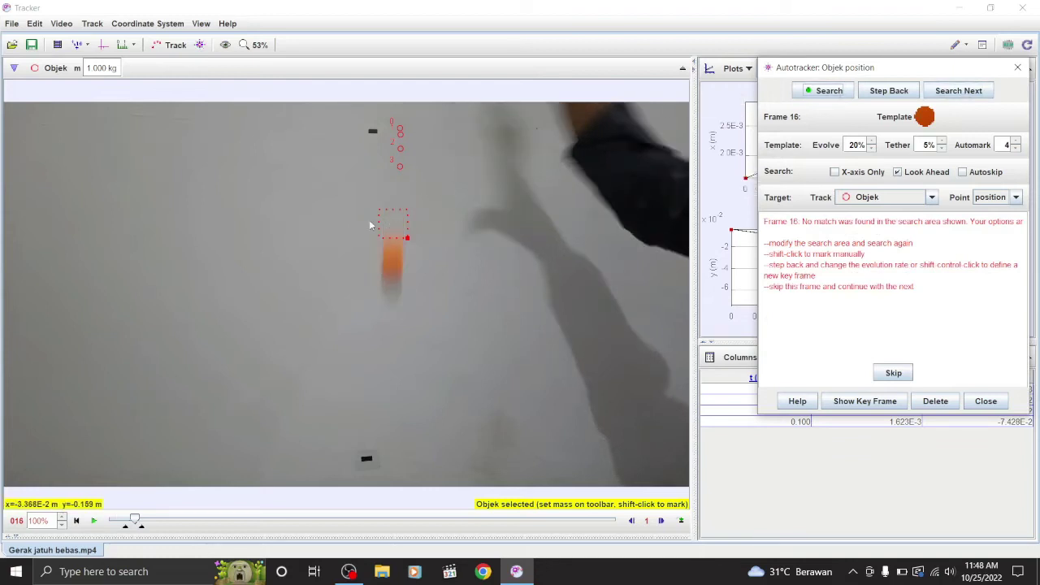
{"action": "left_click", "coordinate": [887, 91]}
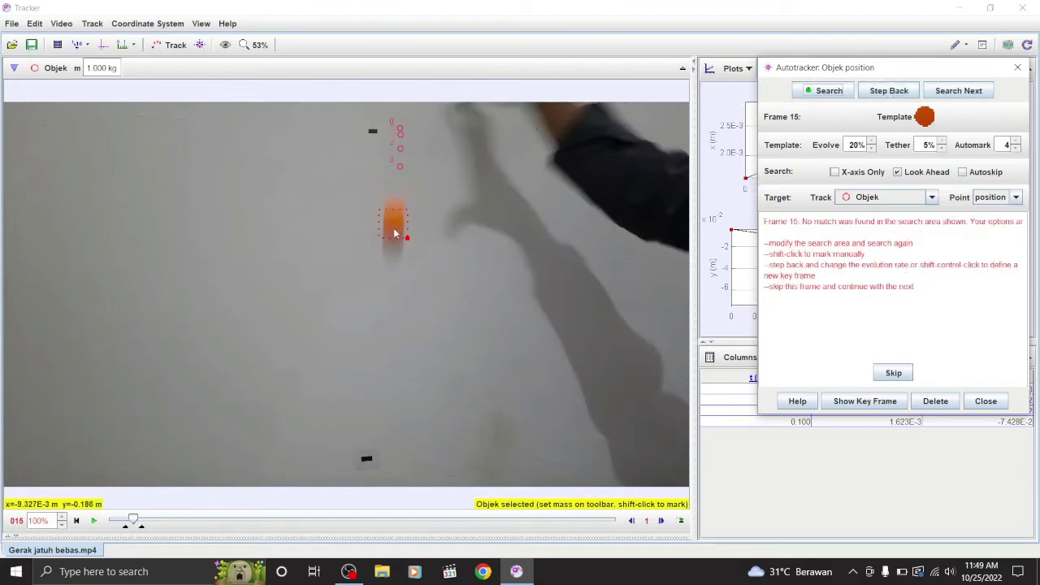
- Mark the ball's position manually in frame 15 and dismiss the caution about skipped steps
{"action": "key", "text": "shift"}
{"action": "left_click", "coordinate": [394, 227], "text": "shift"}
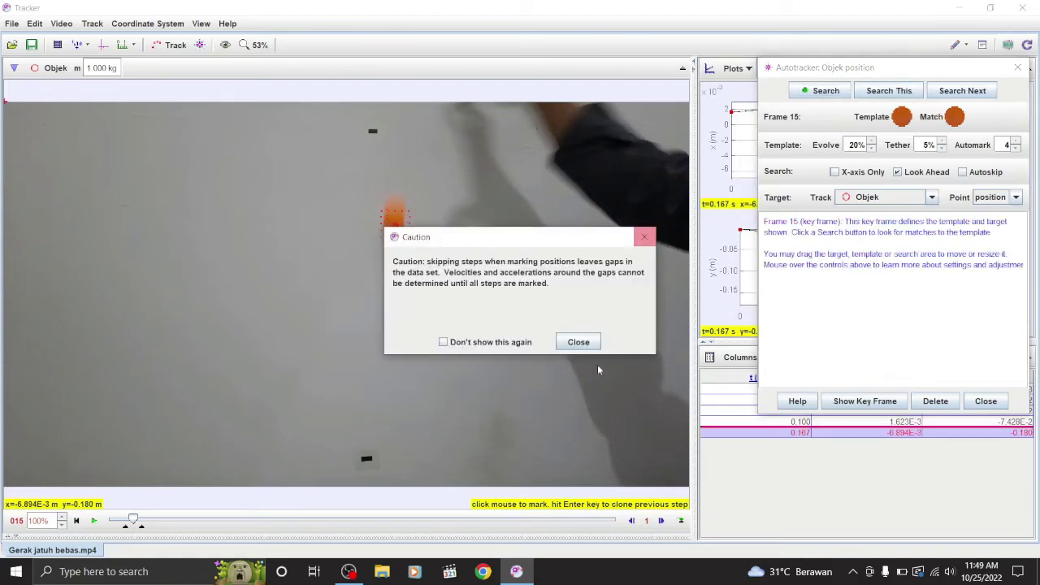
{"action": "left_click", "coordinate": [577, 341]}
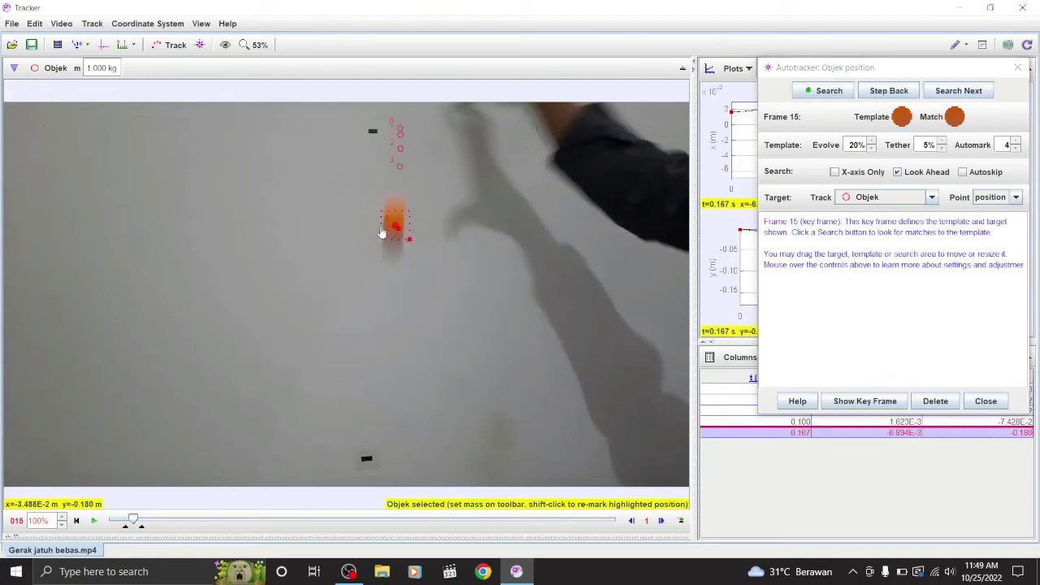
- Autotrack onward from frame 15 and accept the possible match for the ball in frame 16
{"action": "left_click", "coordinate": [967, 91]}
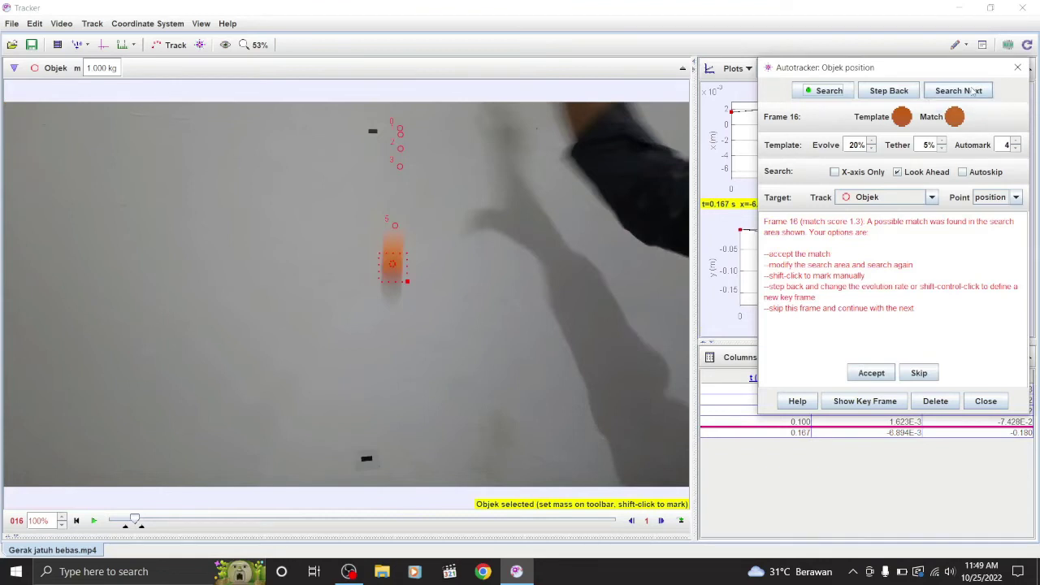
{"action": "left_click", "coordinate": [974, 91]}
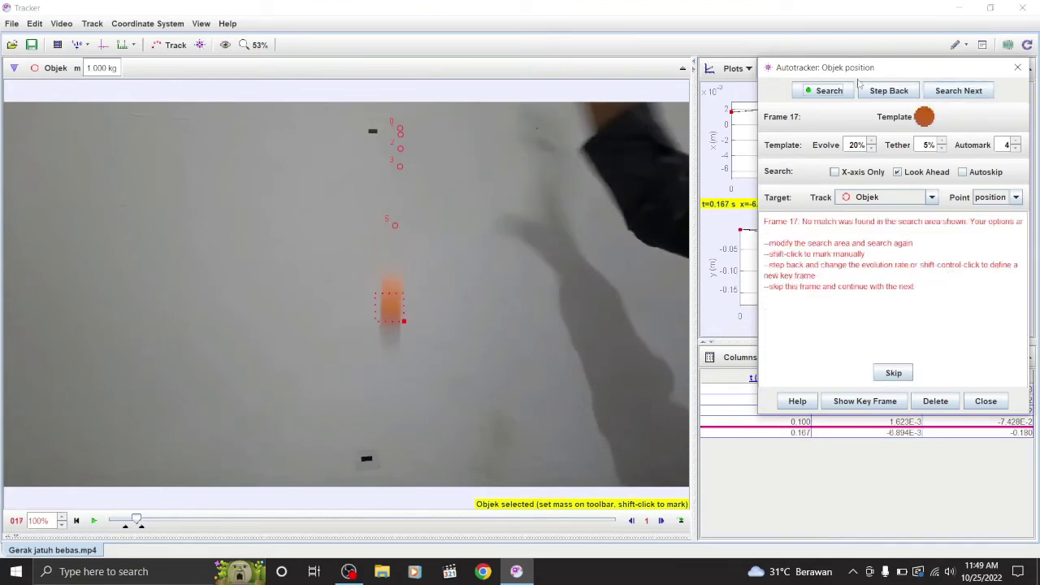
{"action": "left_click", "coordinate": [892, 95]}
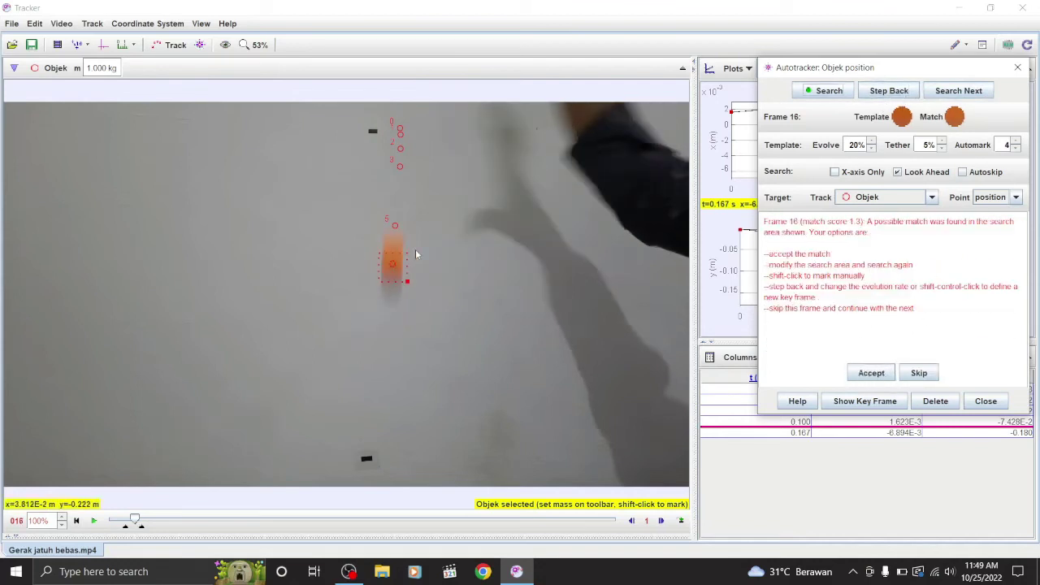
{"action": "left_click", "coordinate": [871, 373]}
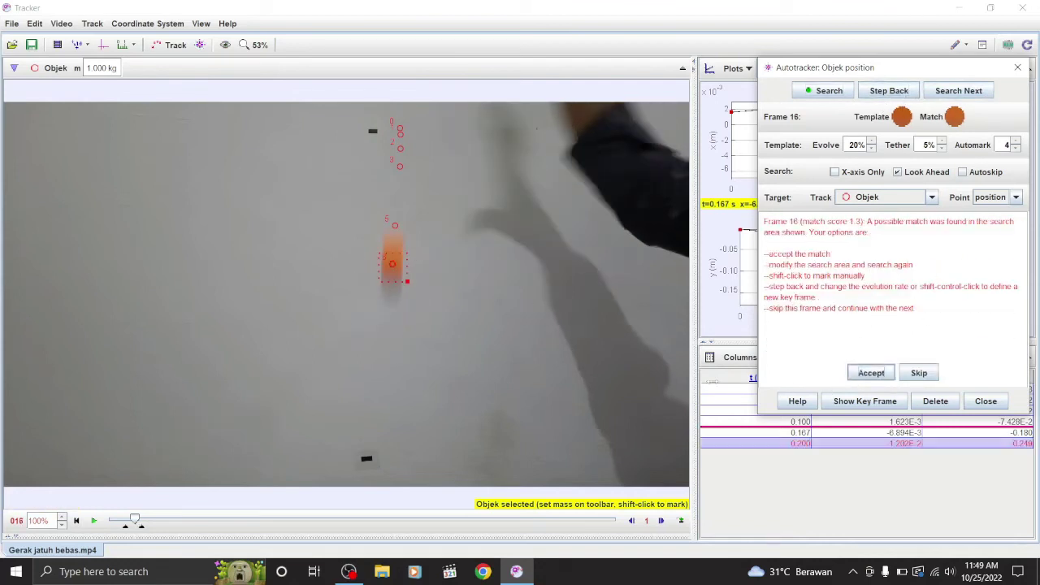
- Mark the ball's position manually in frame 17 and continue autotracking it through frame 18
{"action": "left_click", "coordinate": [934, 90]}
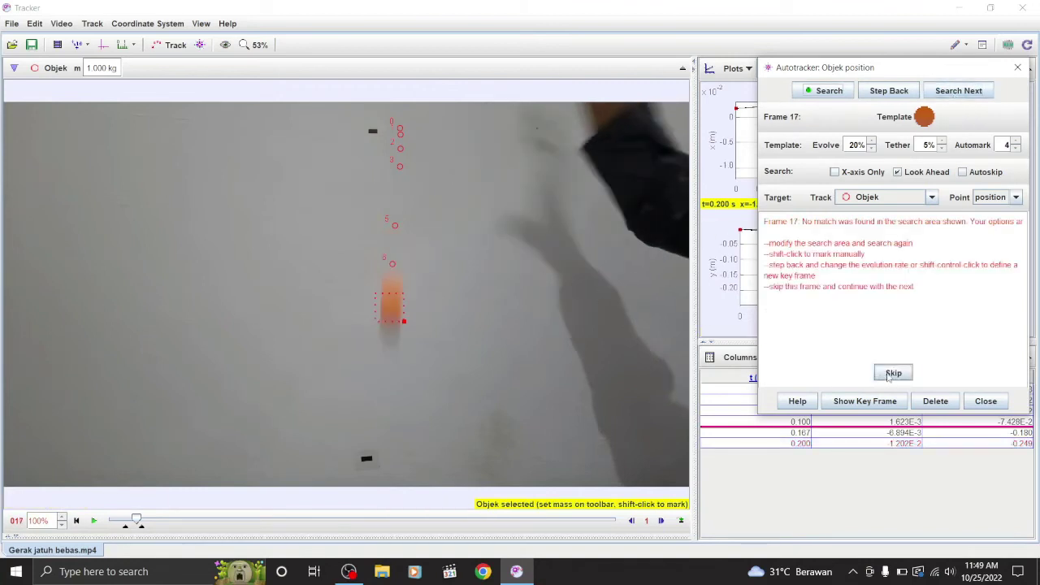
{"action": "left_click", "coordinate": [394, 308], "text": "shift"}
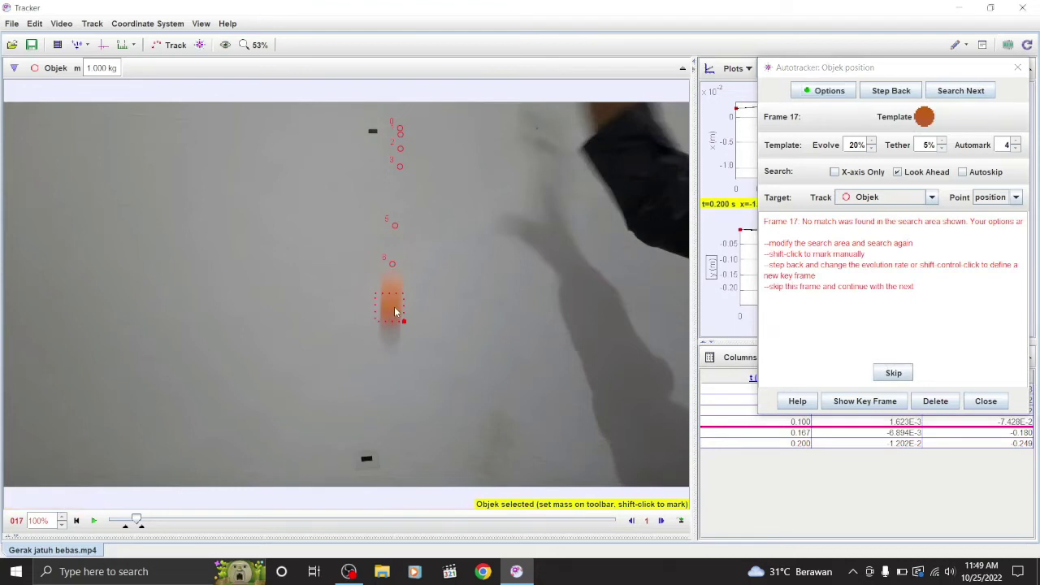
{"action": "left_click", "coordinate": [390, 308], "text": "shift"}
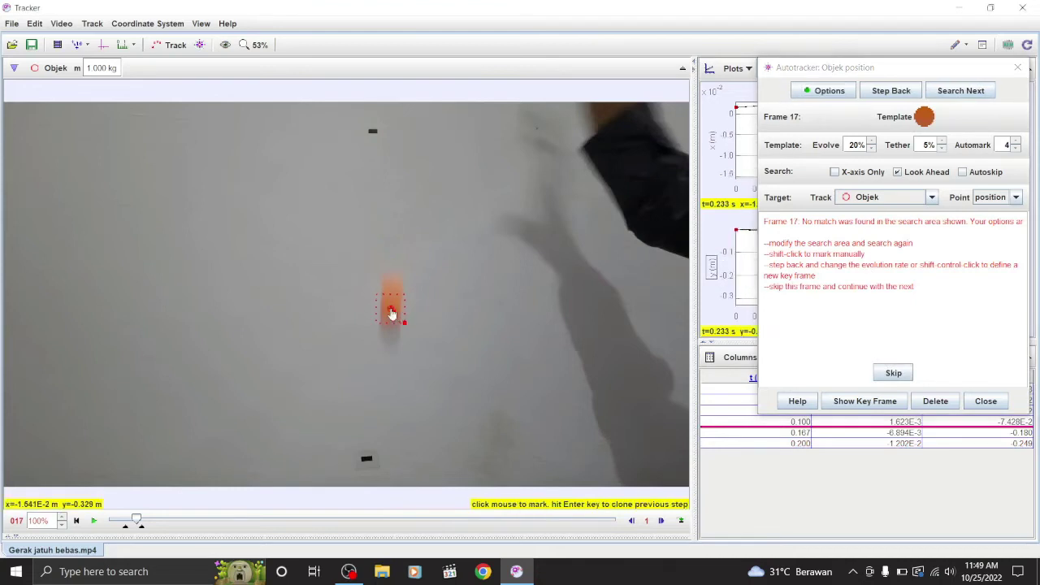
{"action": "left_click", "coordinate": [960, 91]}
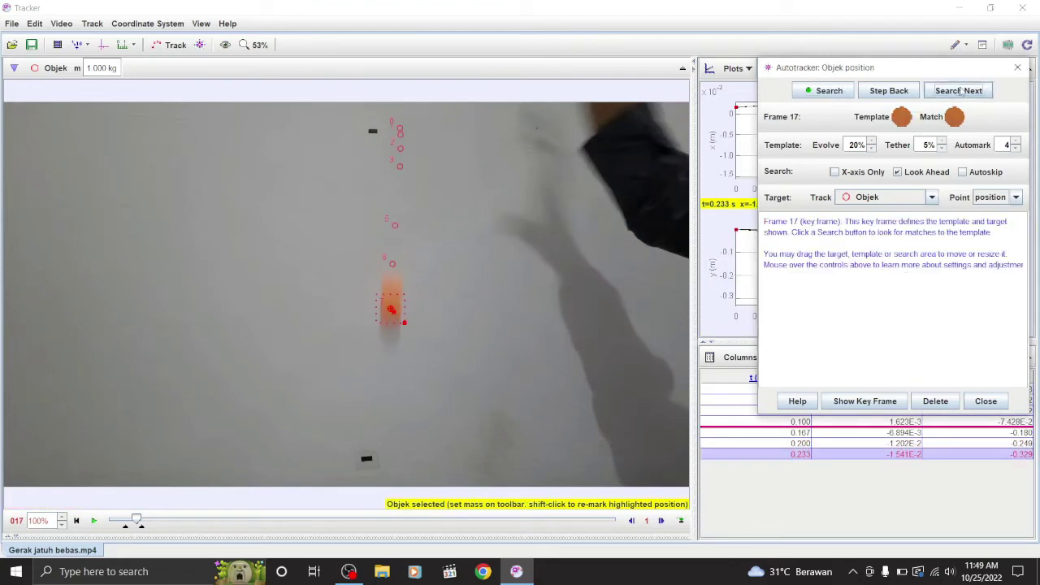
{"action": "left_click", "coordinate": [887, 373]}
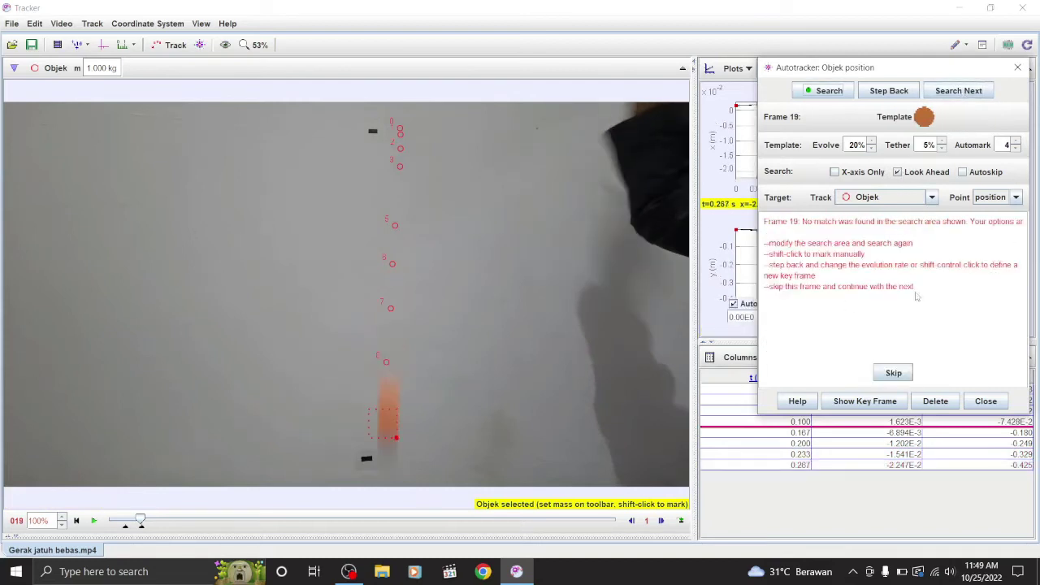
- Mark the ball manually in frames 19 and 20 and close the autotracker
{"action": "left_click", "coordinate": [389, 426], "text": "shift"}
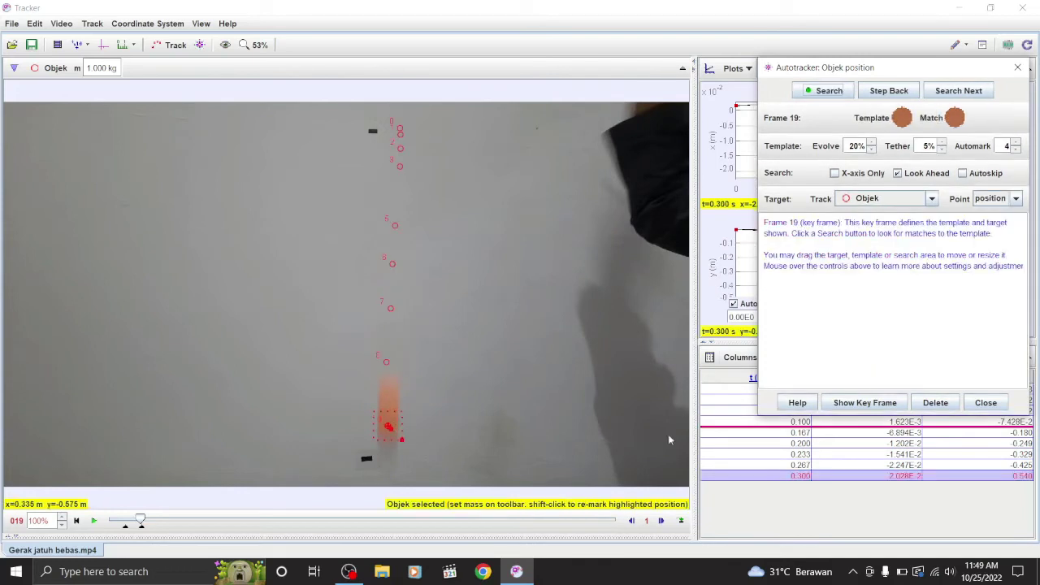
{"action": "left_click", "coordinate": [947, 92]}
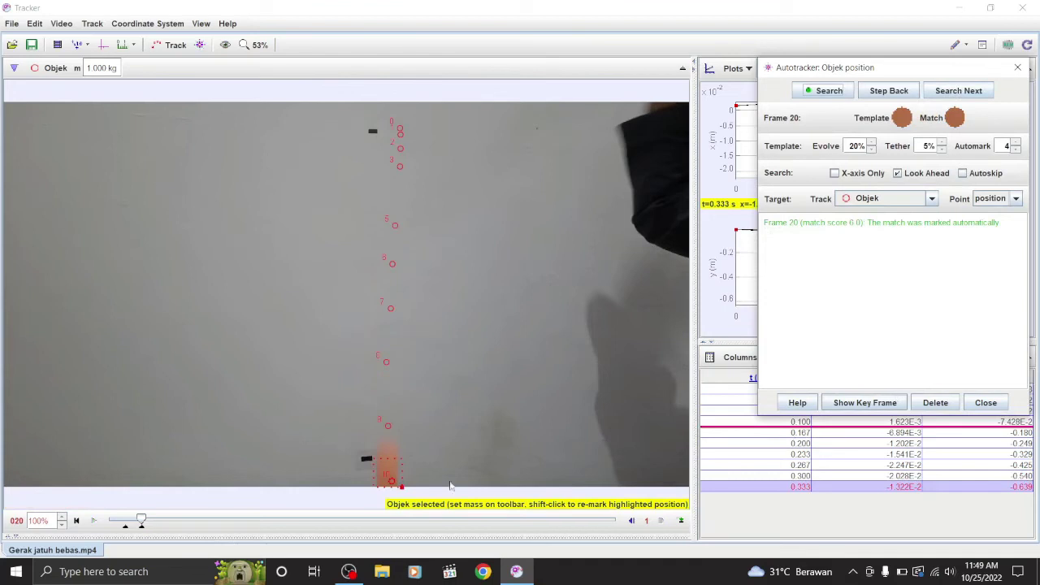
{"action": "left_click", "coordinate": [393, 481], "text": "shift"}
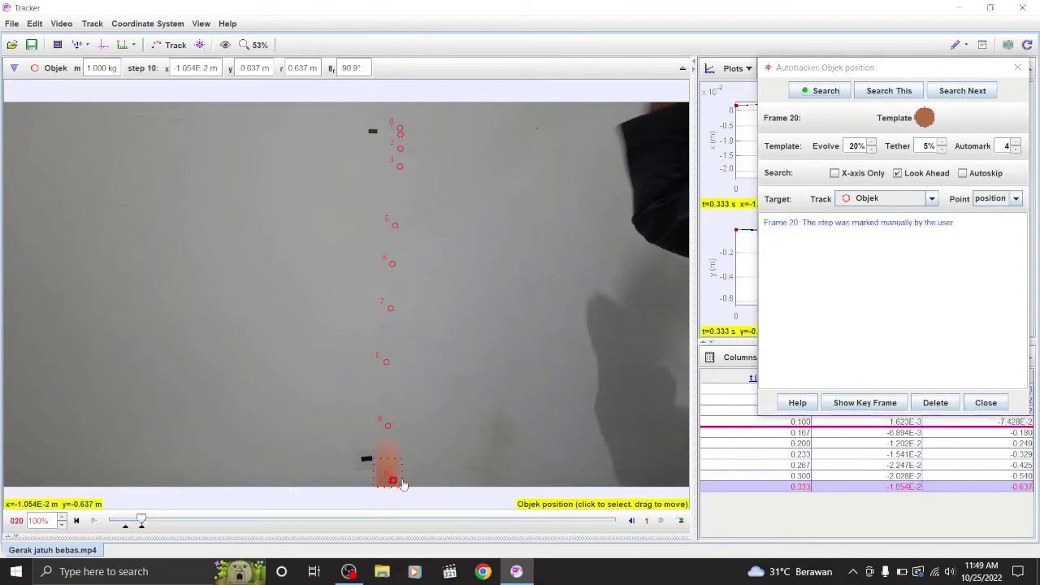
{"action": "left_click", "coordinate": [401, 480]}
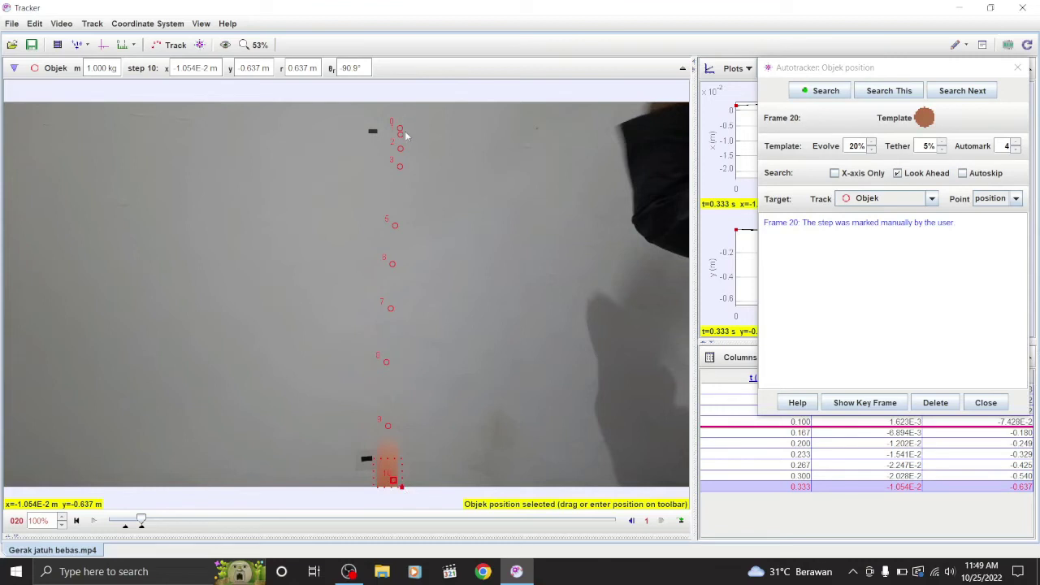
{"action": "left_click", "coordinate": [984, 403]}
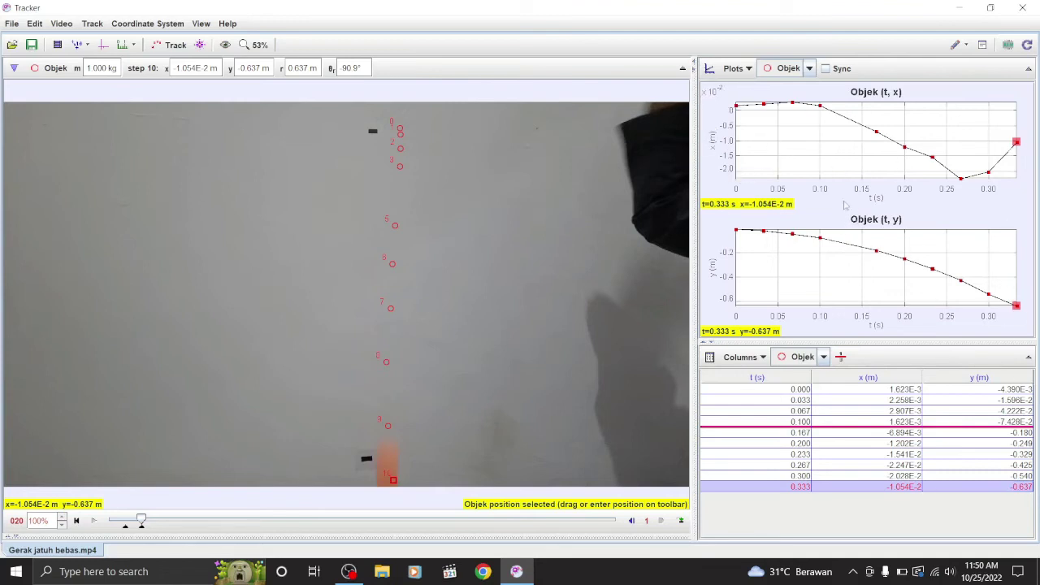
- Plot the y position component in the first Objek graph and the y velocity component in the second
{"action": "left_click", "coordinate": [713, 144]}
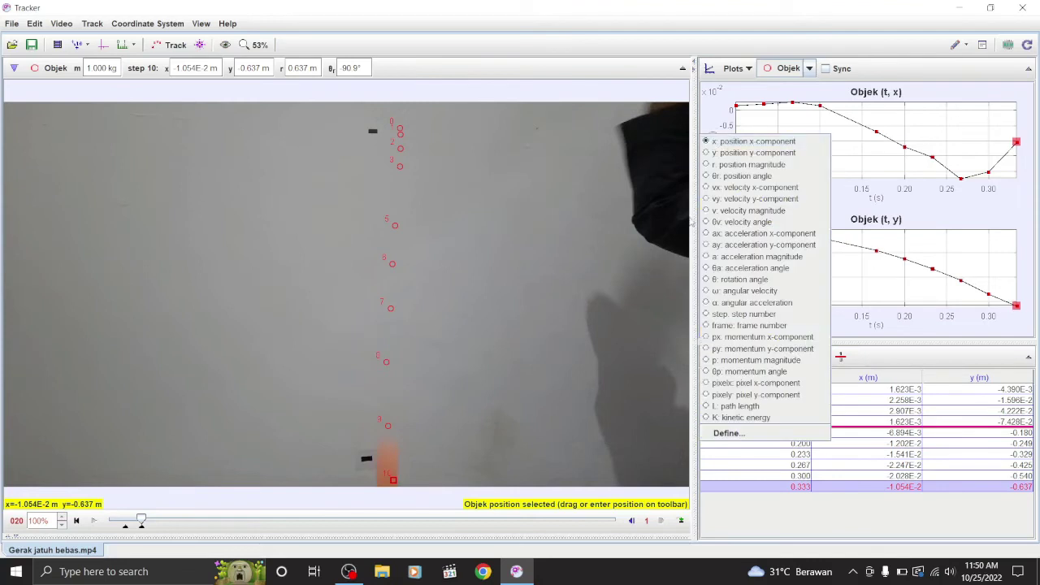
{"action": "left_click", "coordinate": [735, 152]}
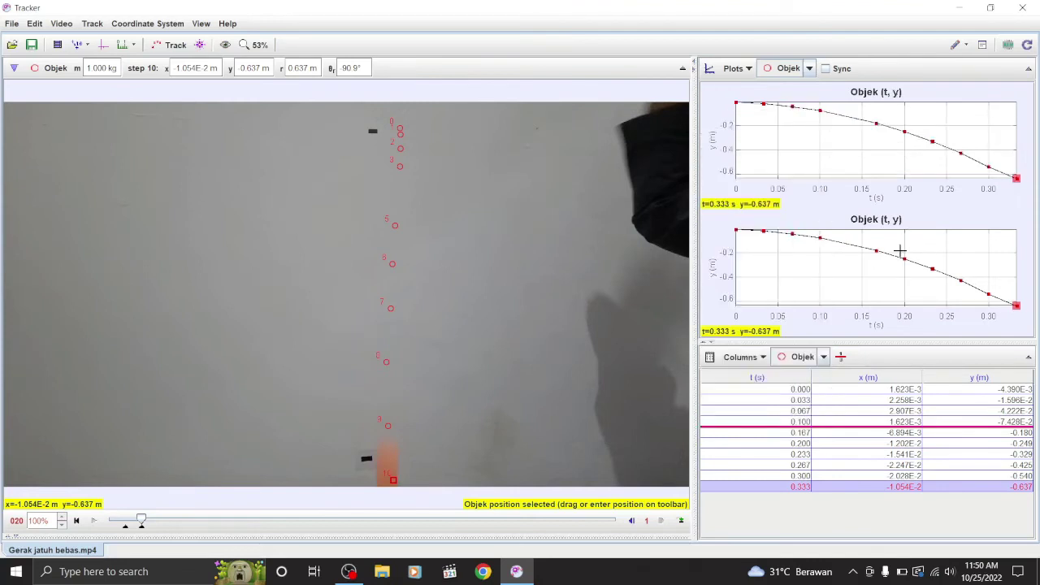
{"action": "left_click", "coordinate": [713, 274]}
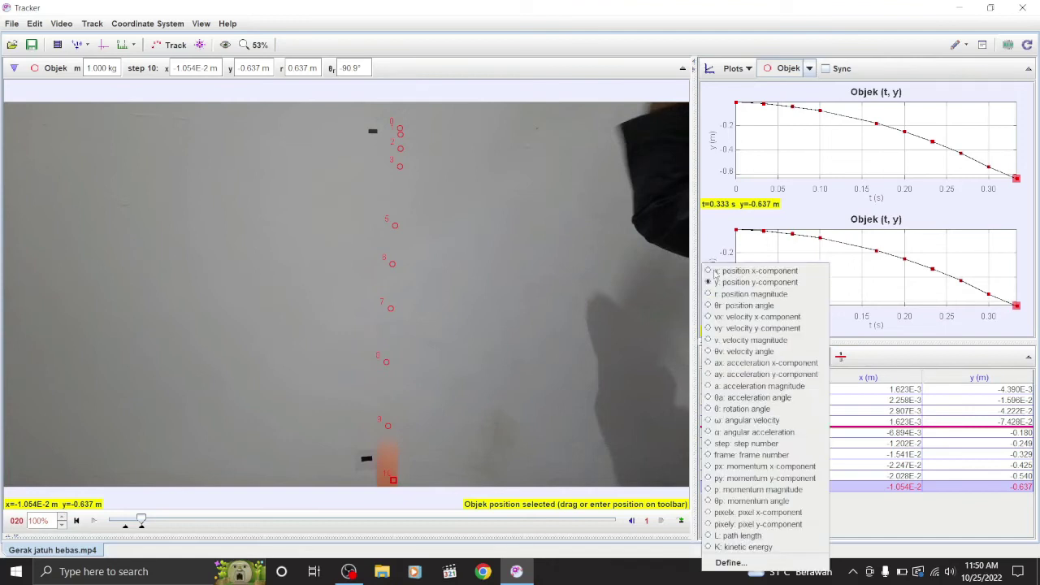
{"action": "left_click", "coordinate": [735, 328]}
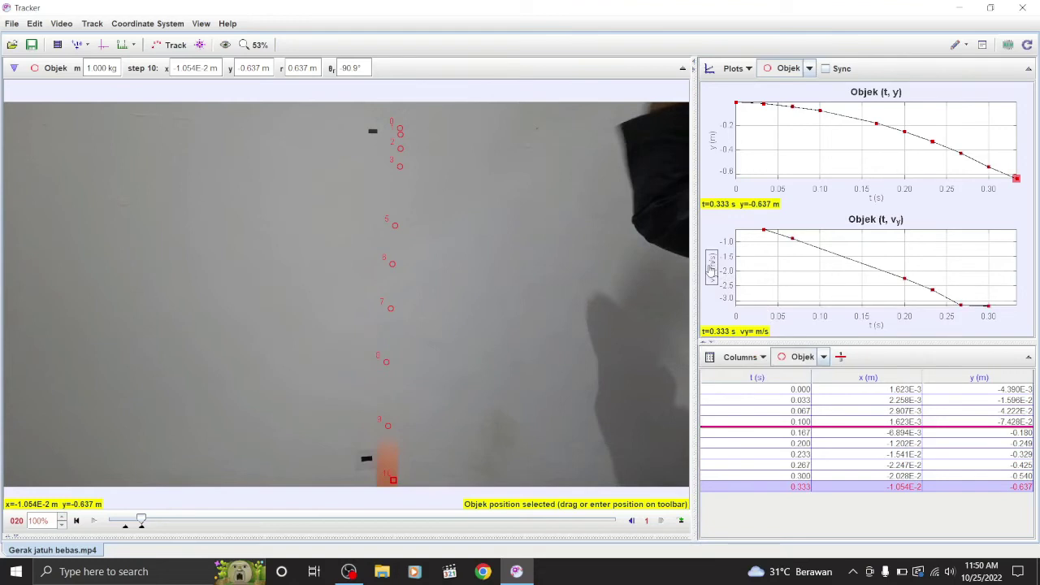
- Show the y acceleration component in the second Objek graph, and switch it back to the y velocity component
{"action": "left_click", "coordinate": [711, 268]}
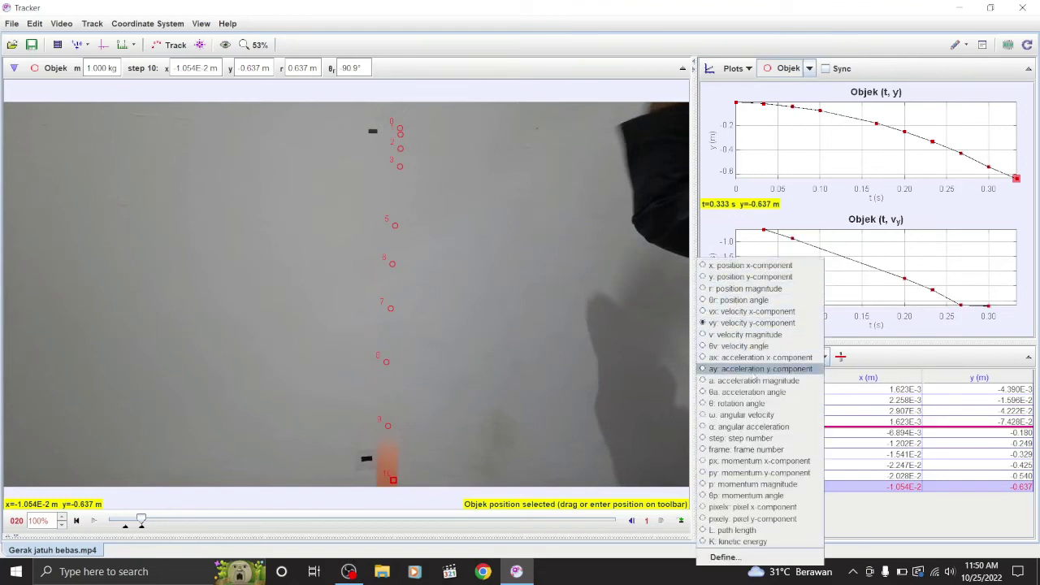
{"action": "left_click", "coordinate": [758, 370]}
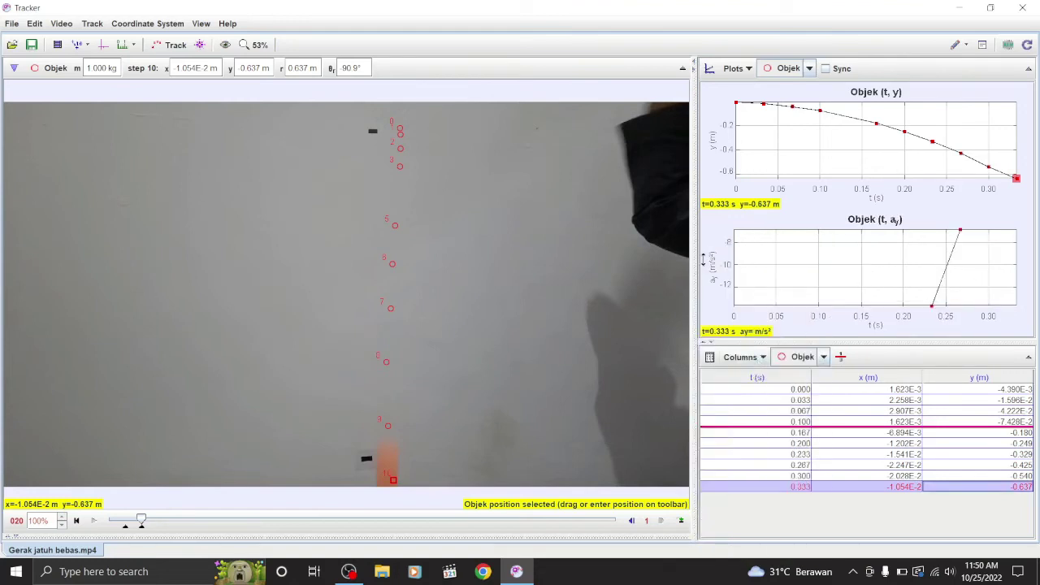
{"action": "left_click", "coordinate": [712, 272]}
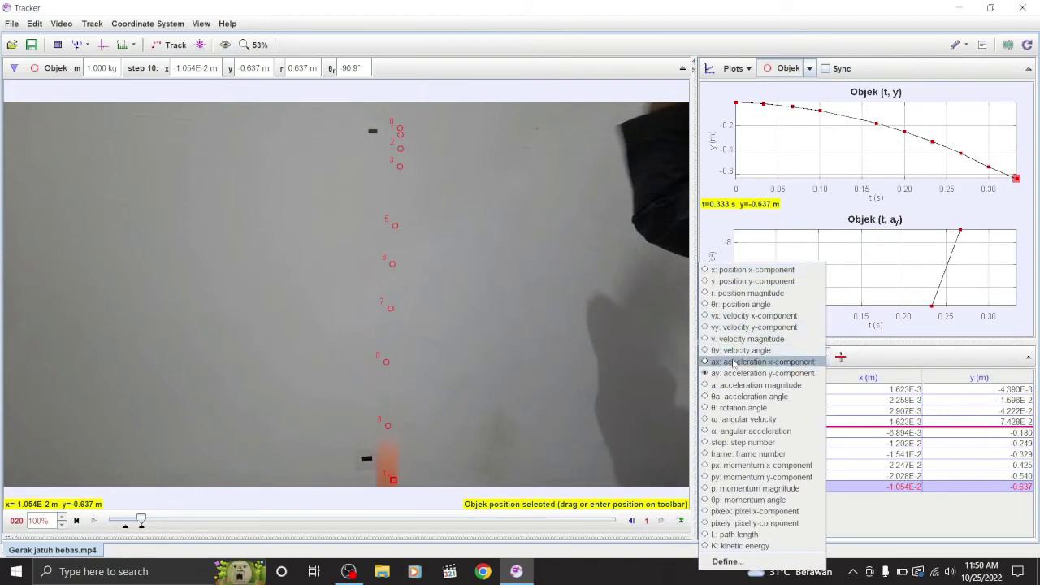
{"action": "left_click", "coordinate": [735, 326]}
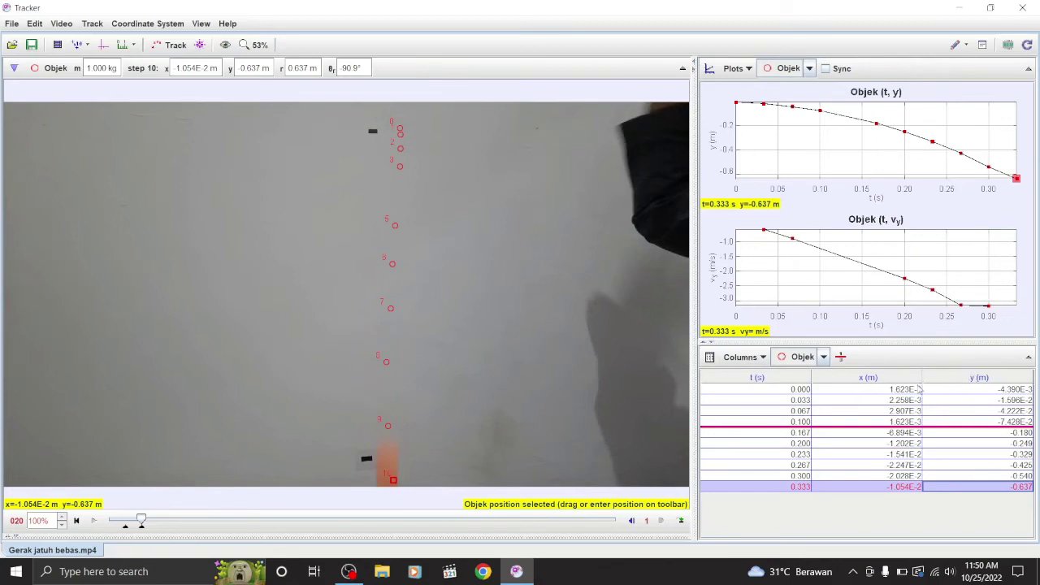
- Hide the x column in the Objek data table and add the vy and ay columns
{"action": "left_click", "coordinate": [762, 363]}
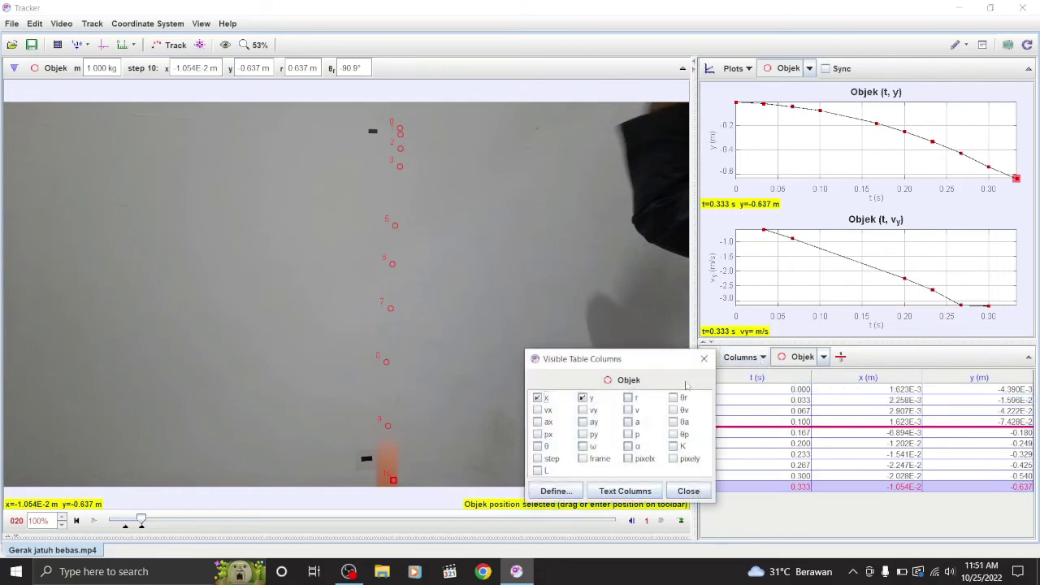
{"action": "left_click", "coordinate": [703, 359]}
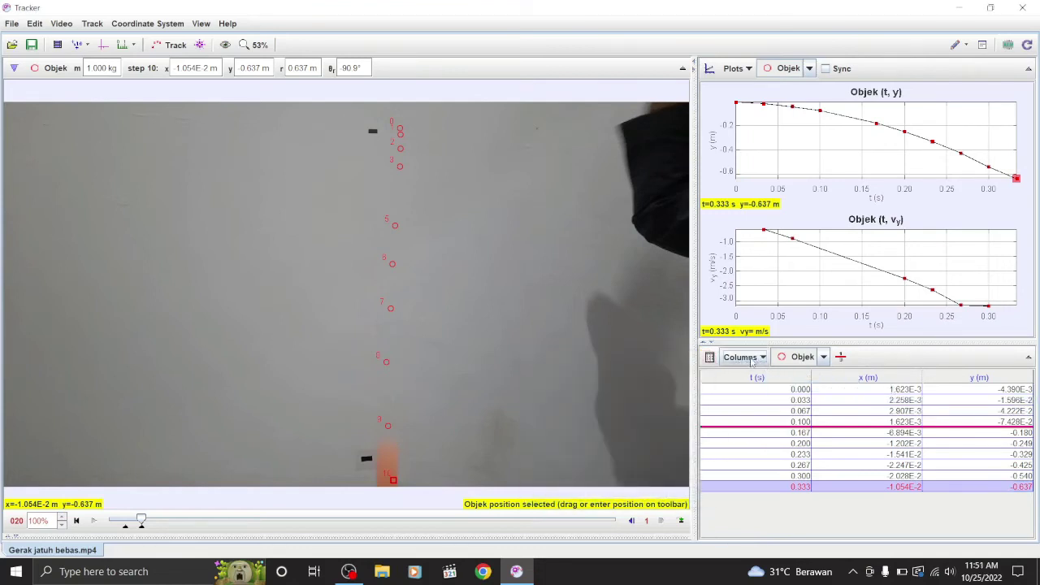
{"action": "left_click", "coordinate": [750, 361]}
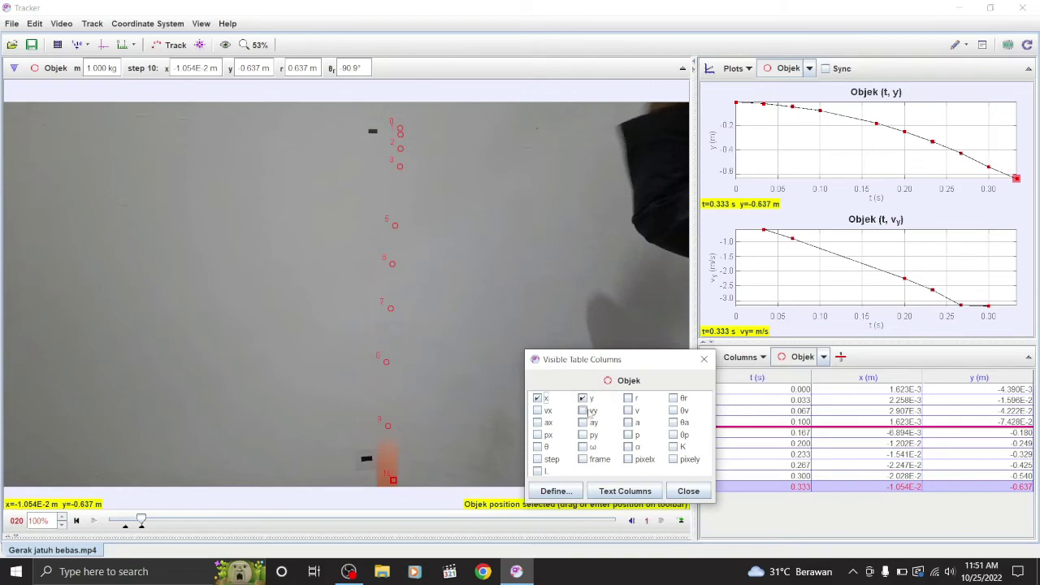
{"action": "left_click", "coordinate": [537, 398]}
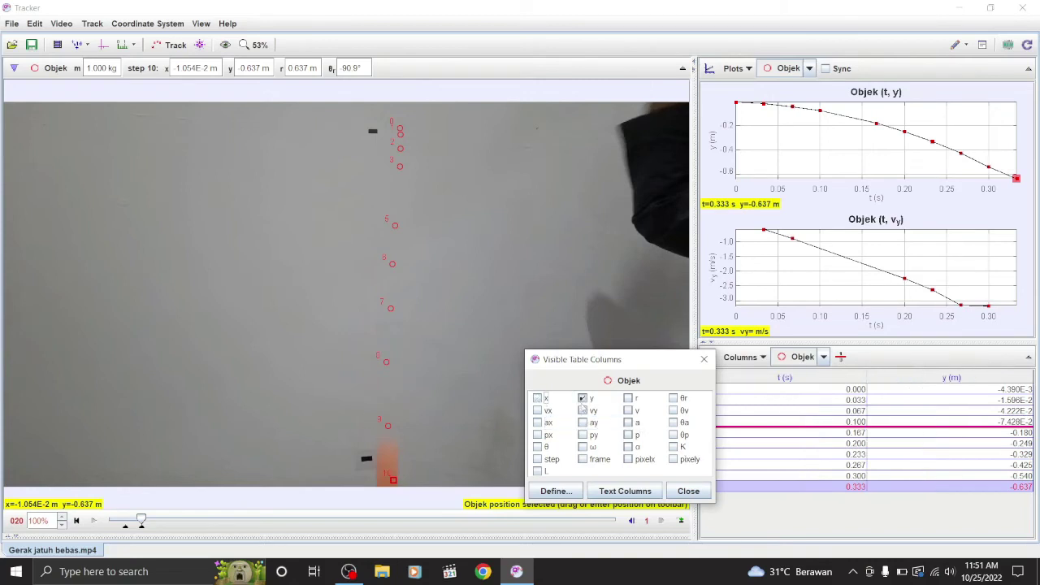
{"action": "left_click", "coordinate": [583, 410]}
{"action": "left_click", "coordinate": [582, 422]}
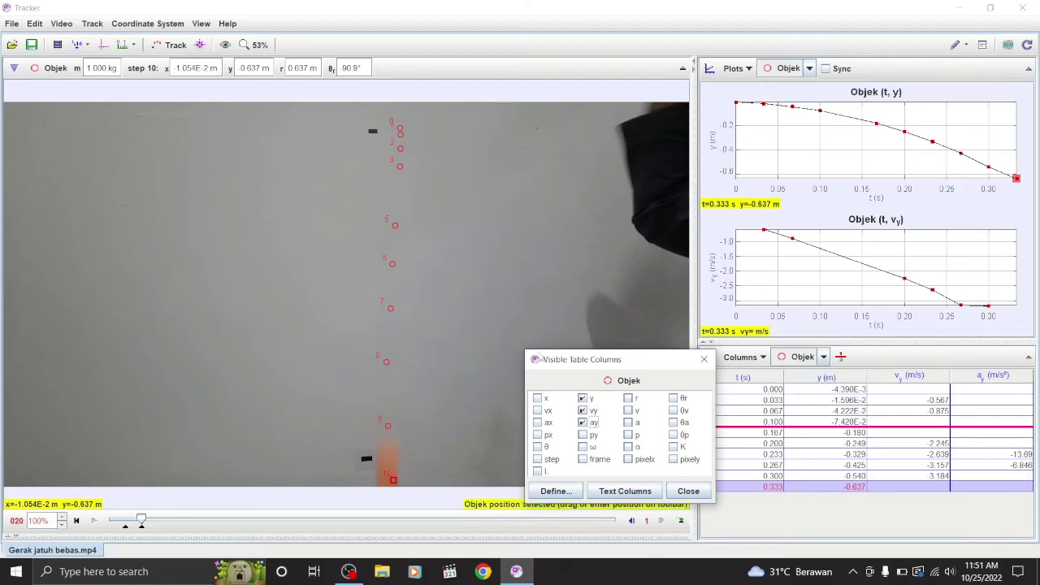
{"action": "left_click", "coordinate": [687, 491]}
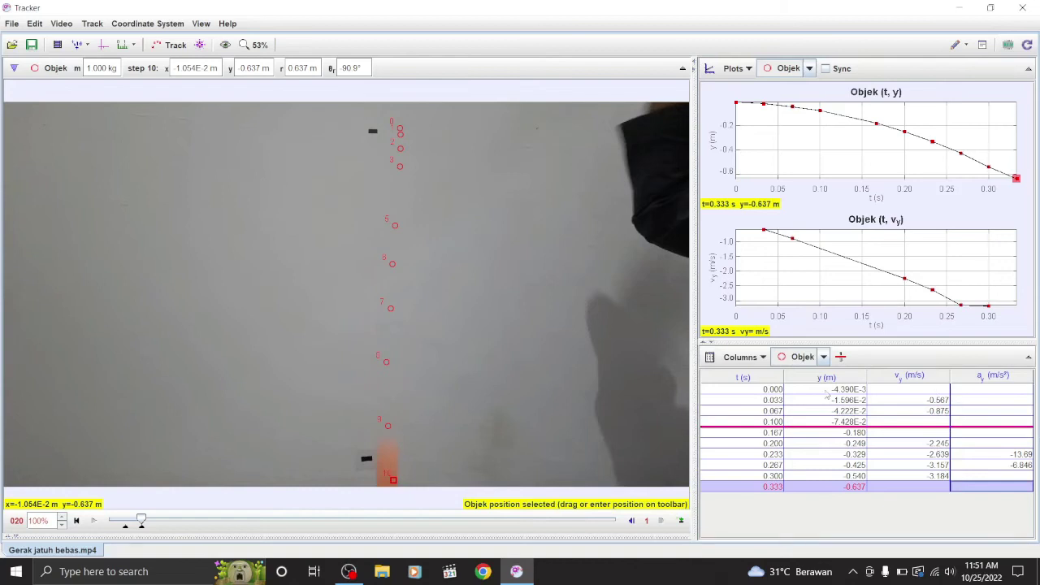
- Move the video to frame 19 and open the Objek y-versus-time plot for analysis in the Data Tool
{"action": "left_click", "coordinate": [972, 486]}
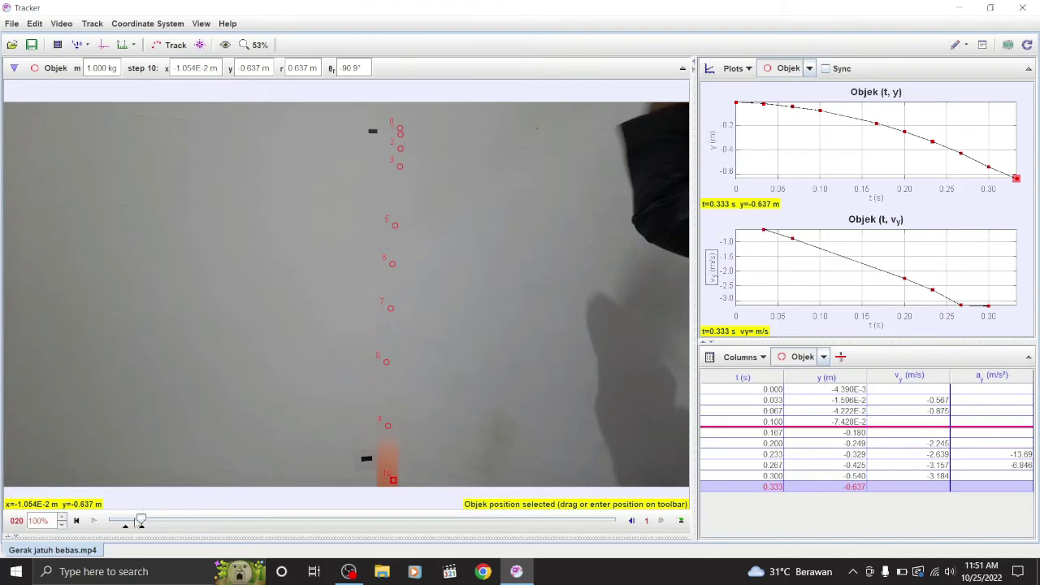
{"action": "left_click", "coordinate": [135, 524]}
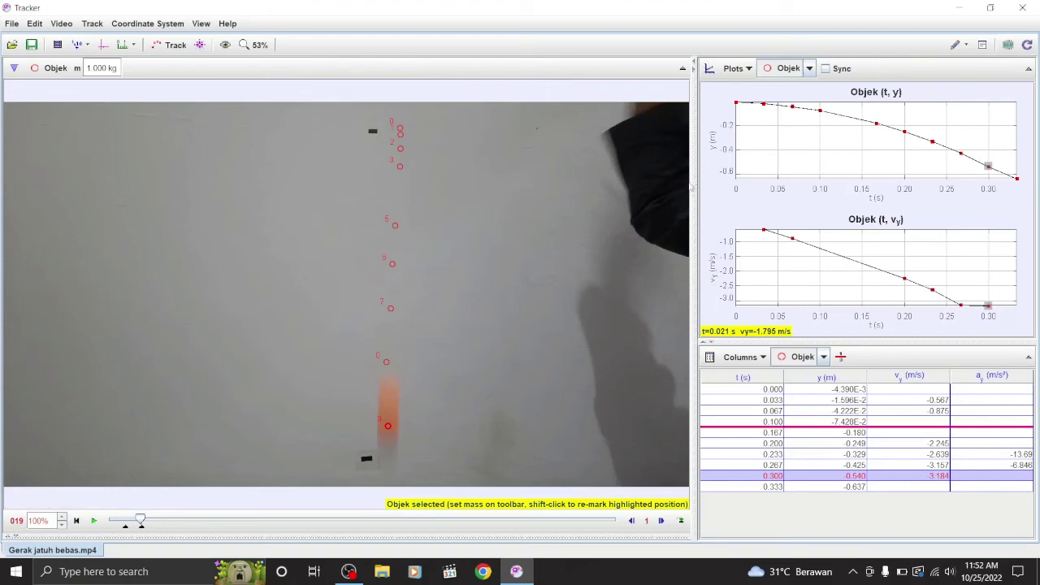
{"action": "right_click", "coordinate": [851, 140]}
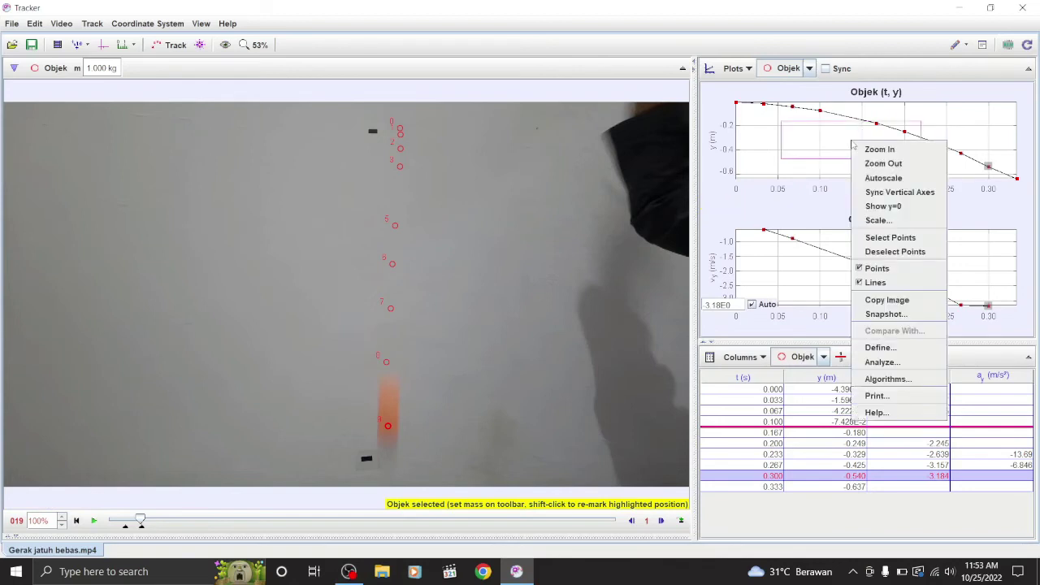
{"action": "right_click", "coordinate": [788, 244]}
{"action": "right_click", "coordinate": [816, 149]}
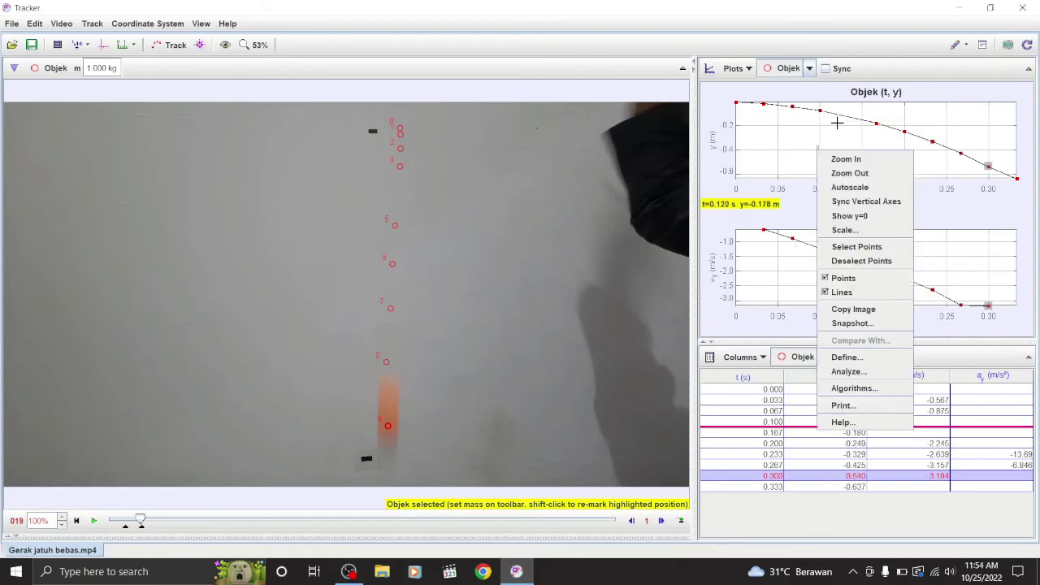
{"action": "left_click", "coordinate": [860, 372]}
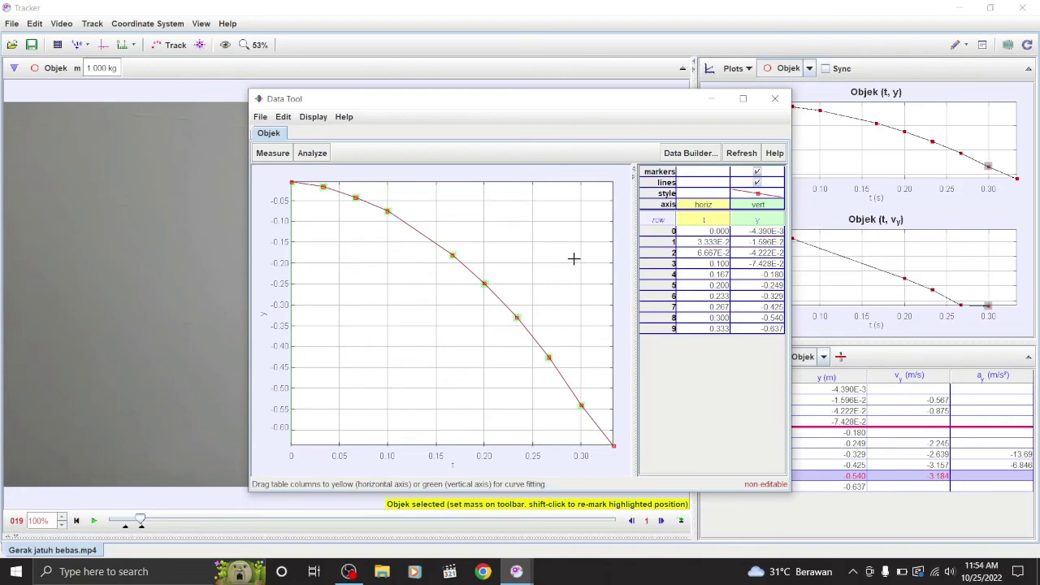
- Fit a line to the Objek y-versus-time data with the curve fitter
{"action": "left_click", "coordinate": [322, 155]}
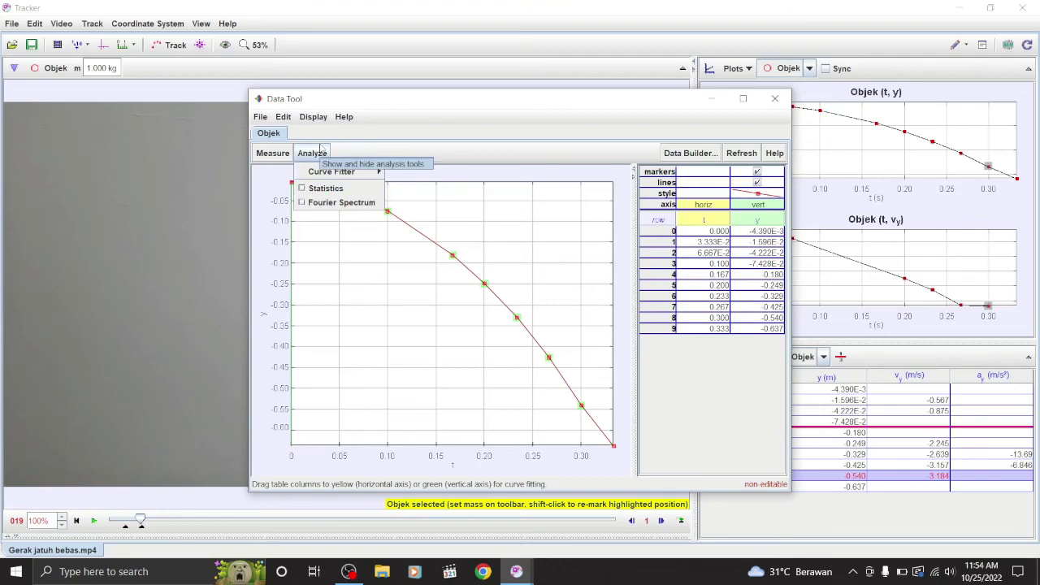
{"action": "key", "text": "Down"}
{"action": "key", "text": "Right"}
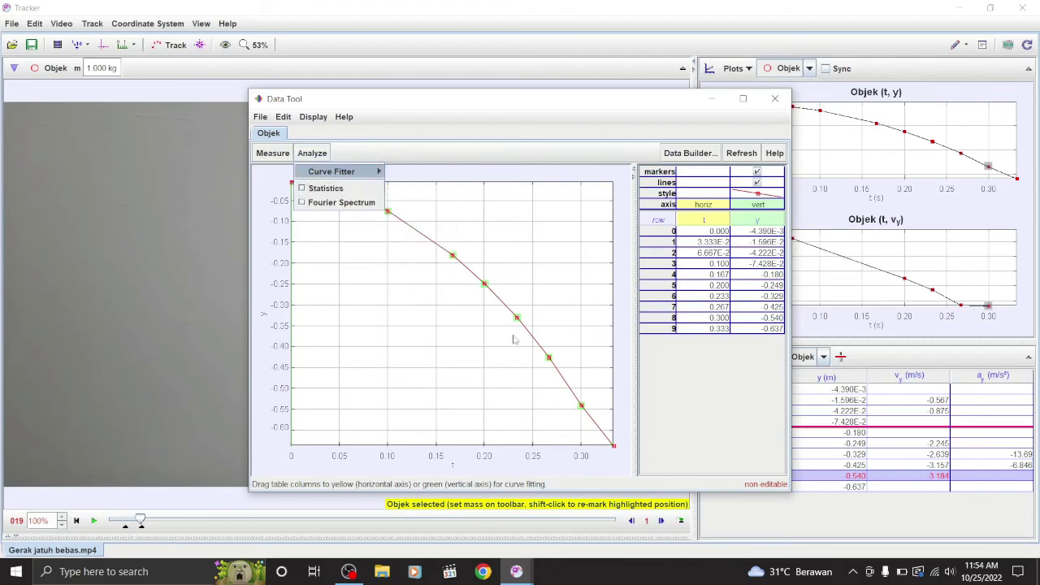
{"action": "mouse_move", "coordinate": [331, 173]}
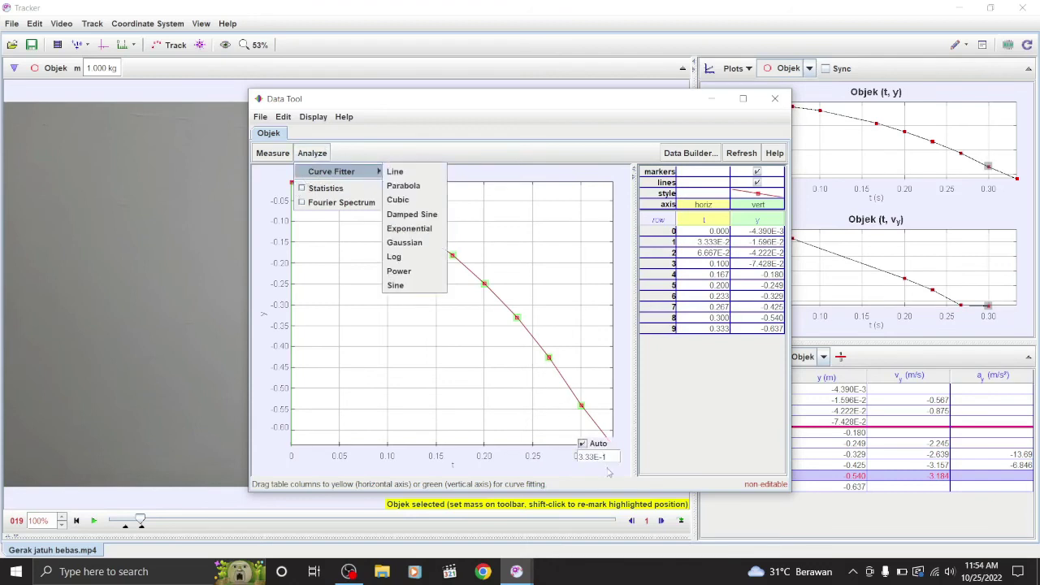
{"action": "left_click", "coordinate": [400, 171]}
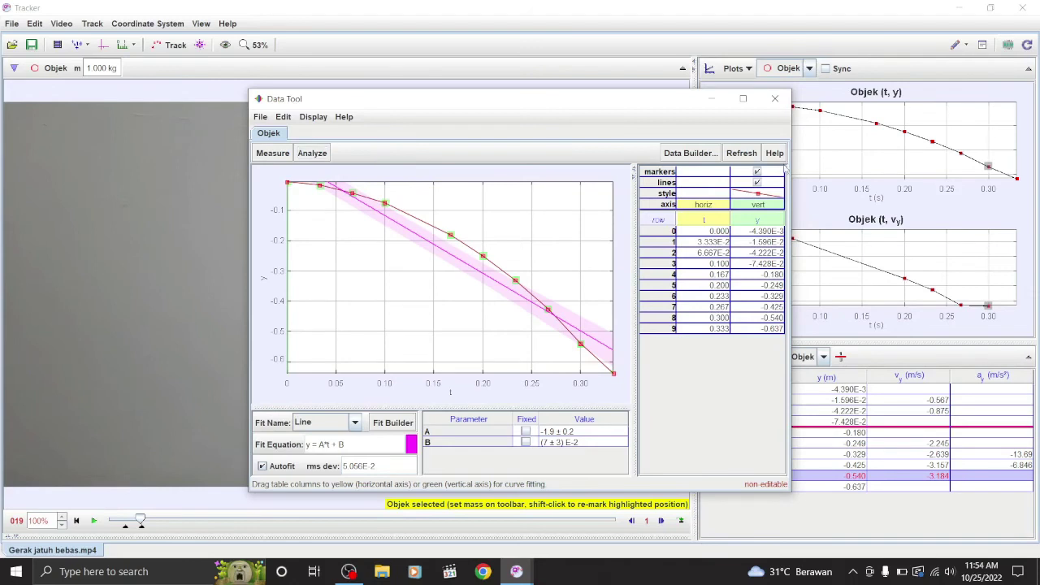
- Try a parabola fit and a cubic fit on the Objek y-versus-time data
{"action": "left_click", "coordinate": [317, 154]}
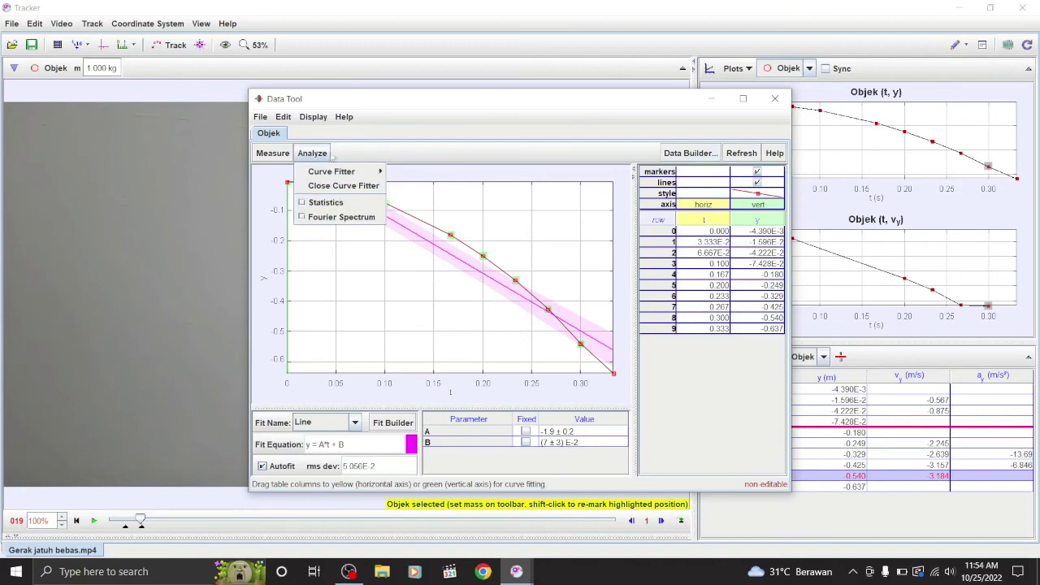
{"action": "mouse_move", "coordinate": [364, 173]}
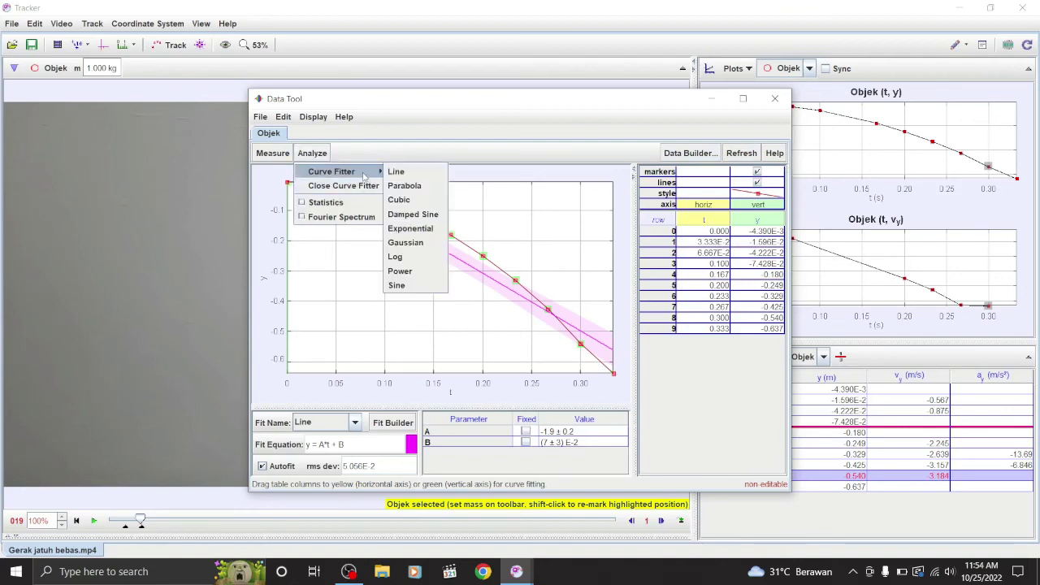
{"action": "left_click", "coordinate": [407, 186]}
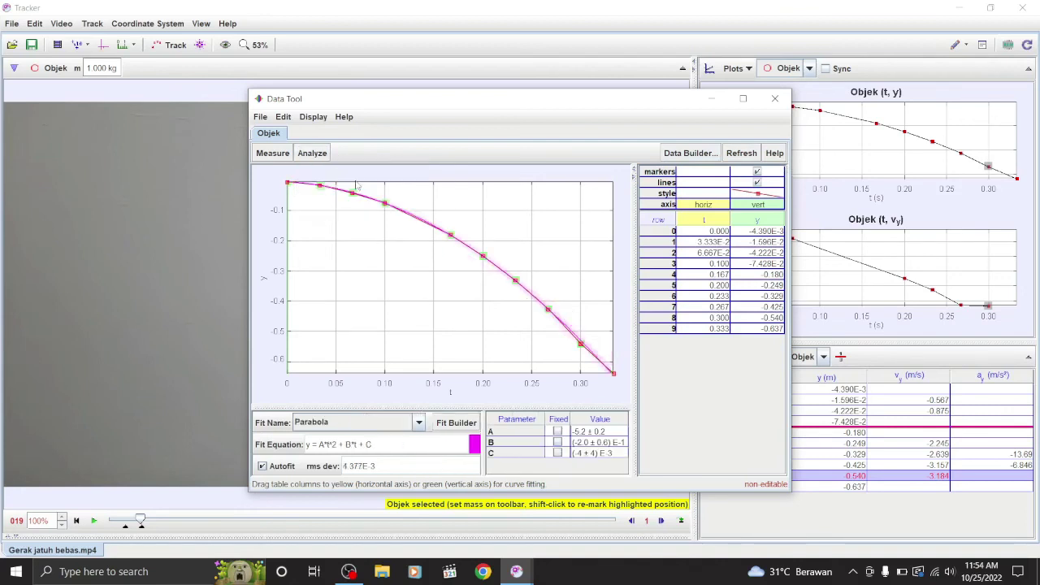
{"action": "left_click", "coordinate": [311, 152]}
{"action": "mouse_move", "coordinate": [369, 171]}
{"action": "left_click", "coordinate": [406, 199]}
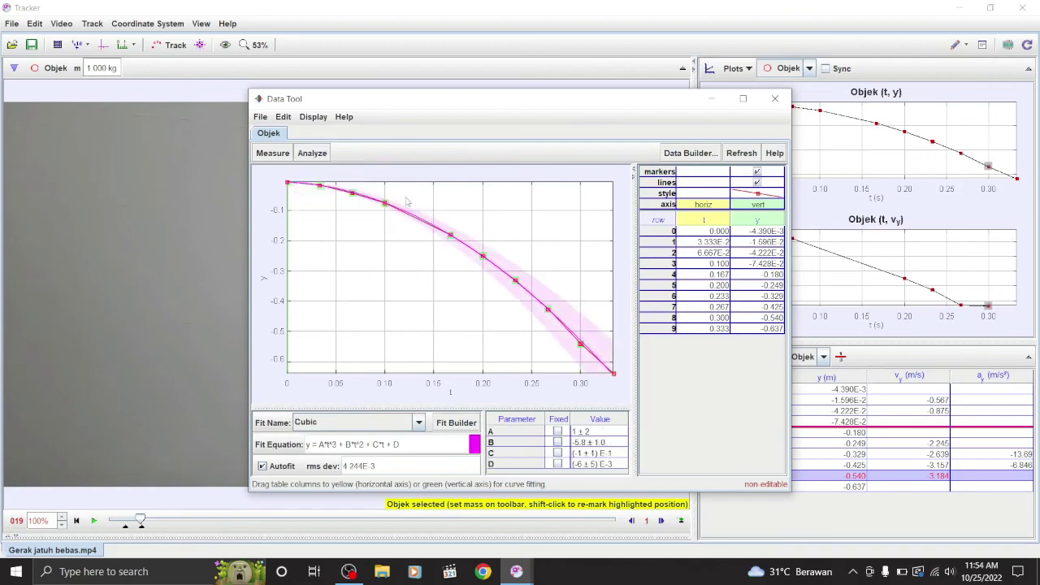
- Fit a parabola to the y-versus-time data, set its parameter A to -5.691 without fixing it, and close the Data Tool
{"action": "left_click", "coordinate": [311, 153]}
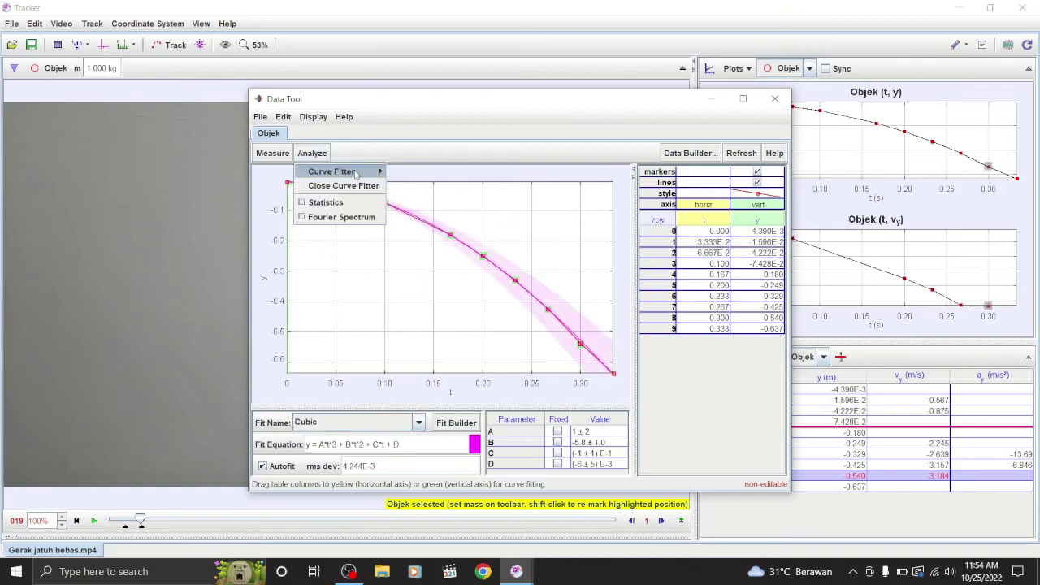
{"action": "mouse_move", "coordinate": [342, 165]}
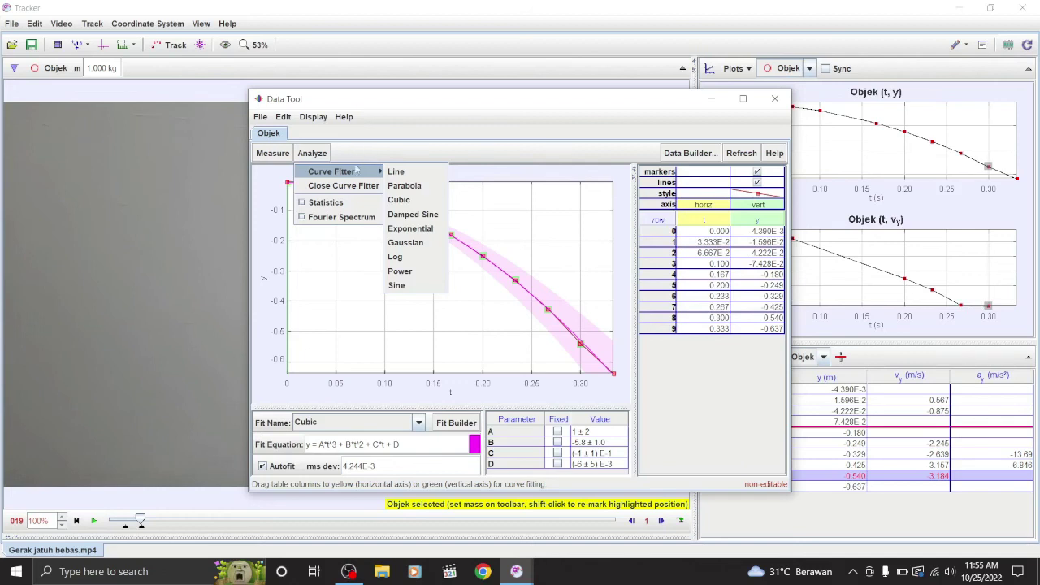
{"action": "left_click", "coordinate": [422, 187]}
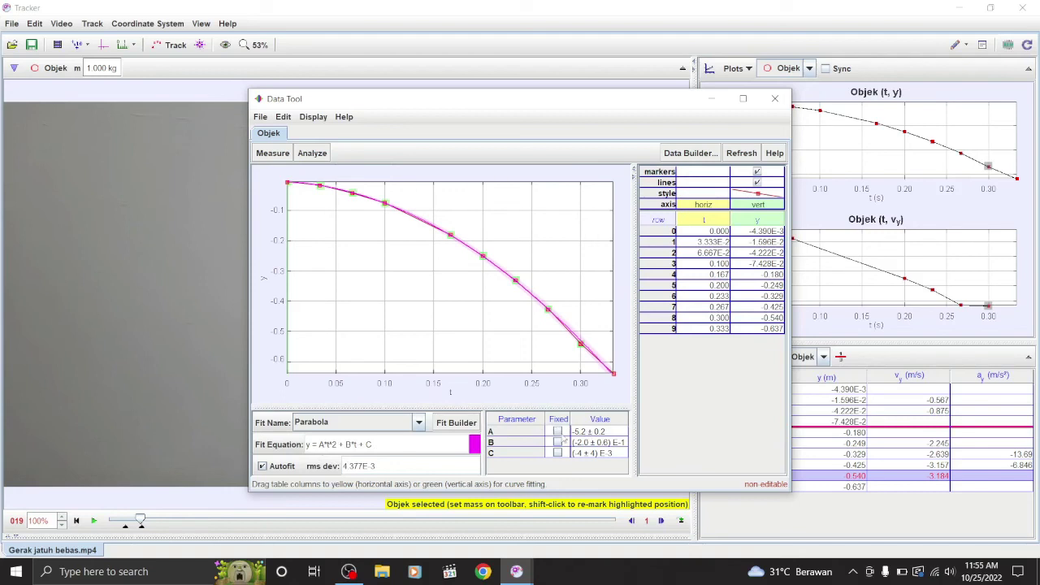
{"action": "left_click", "coordinate": [587, 432]}
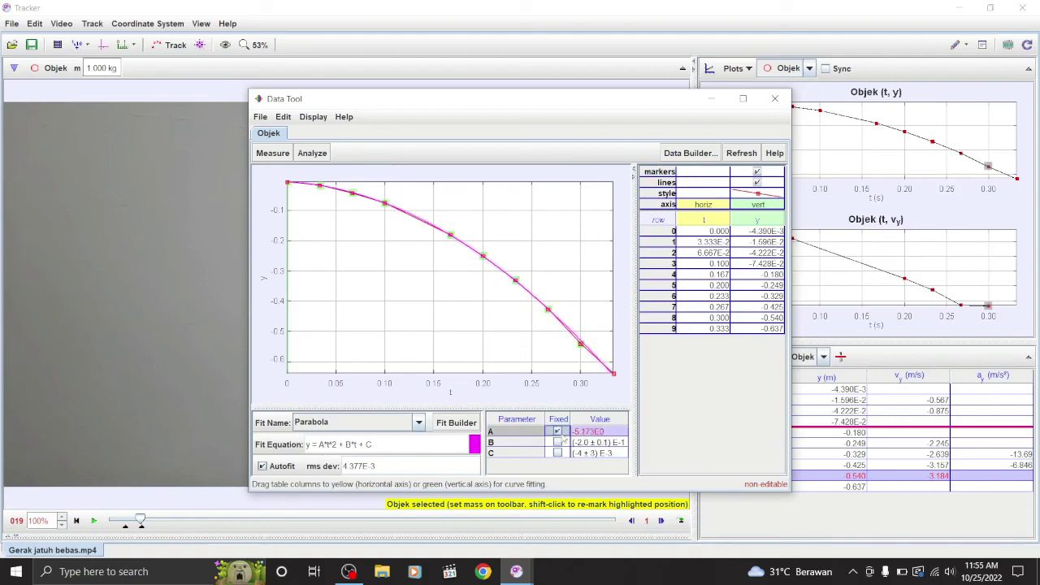
{"action": "left_click", "coordinate": [602, 435]}
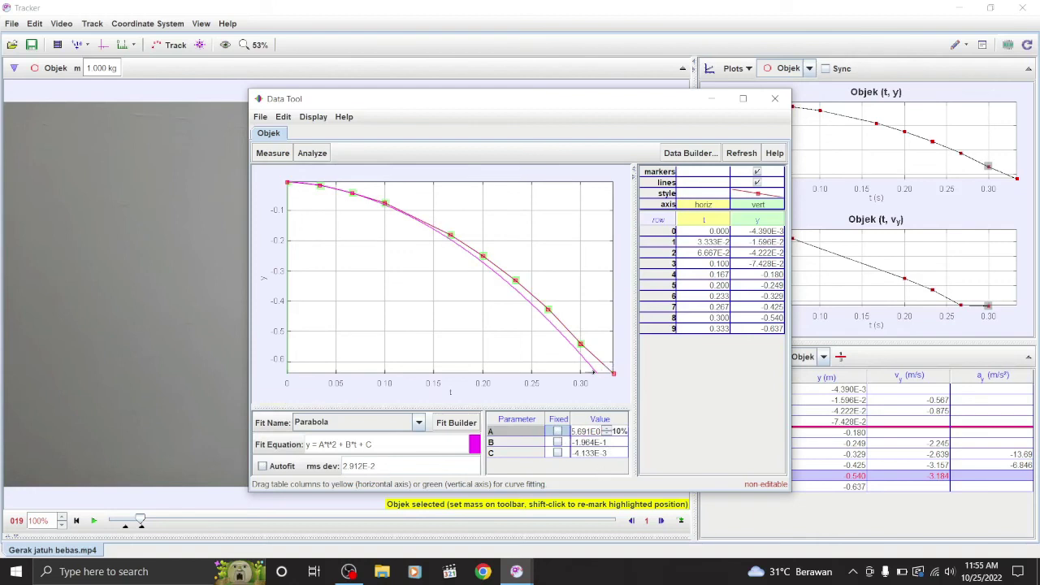
{"action": "left_click", "coordinate": [557, 431]}
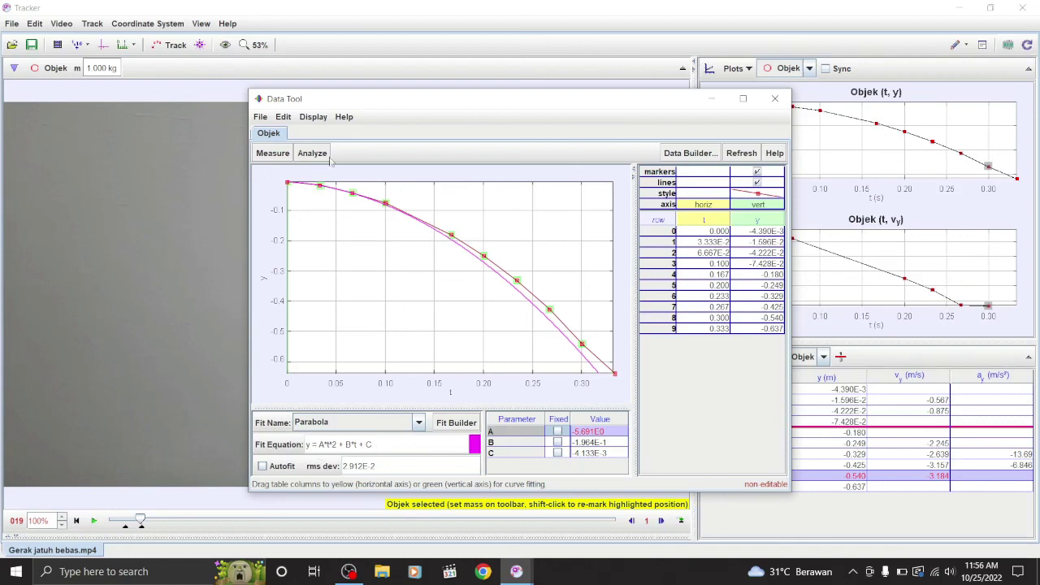
{"action": "left_click", "coordinate": [775, 99]}
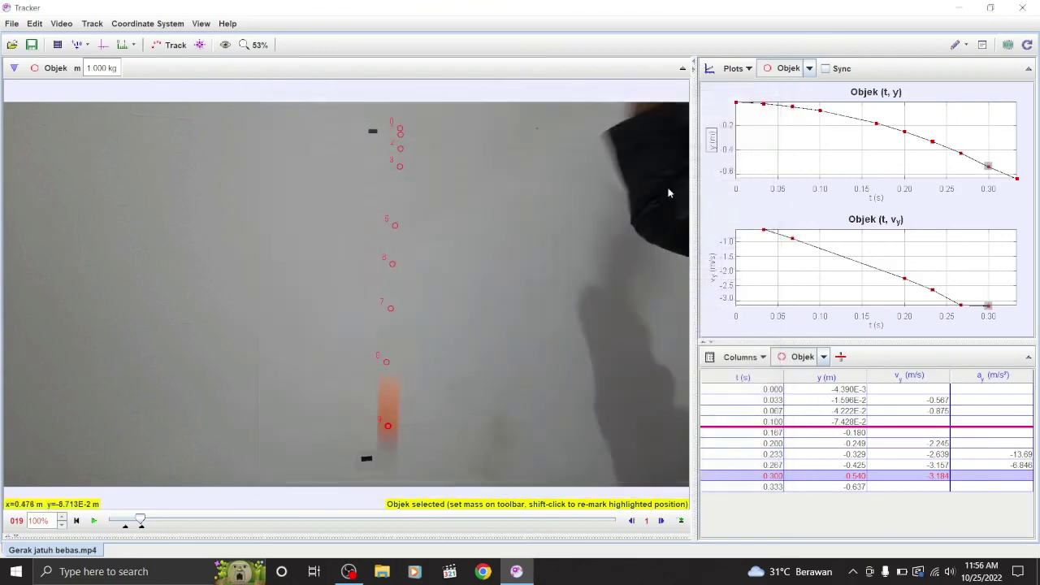
- Open the Objek vy-versus-time plot for analysis, set the curve fit to Line, and close the Data Tool
{"action": "right_click", "coordinate": [836, 268]}
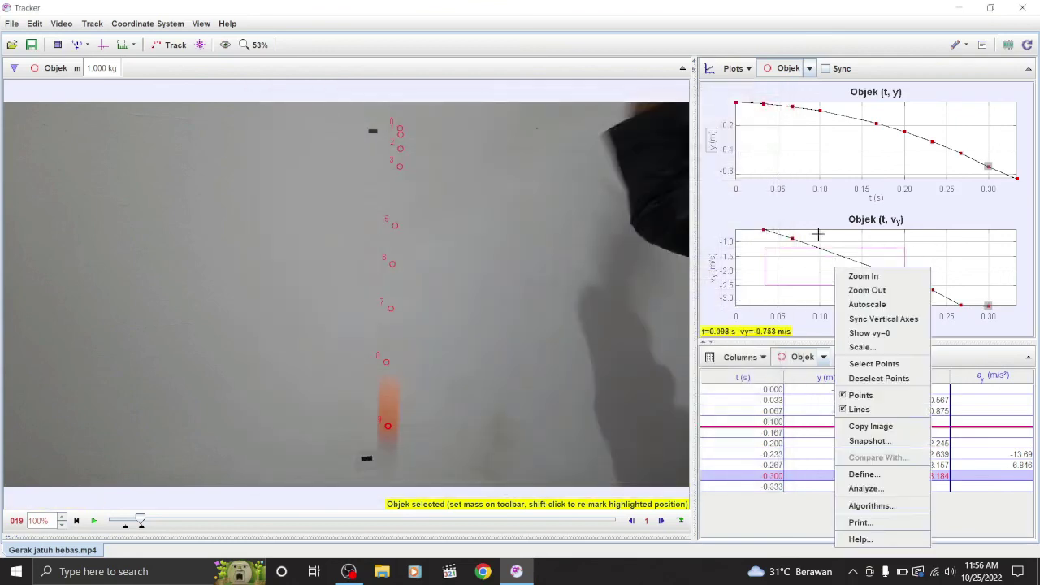
{"action": "left_click", "coordinate": [865, 488]}
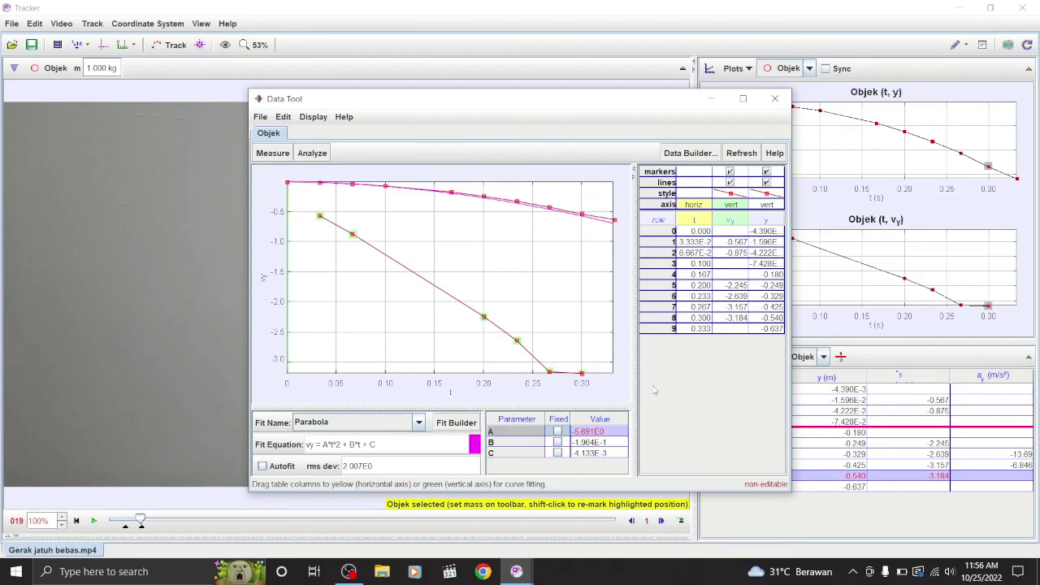
{"action": "left_click", "coordinate": [312, 152]}
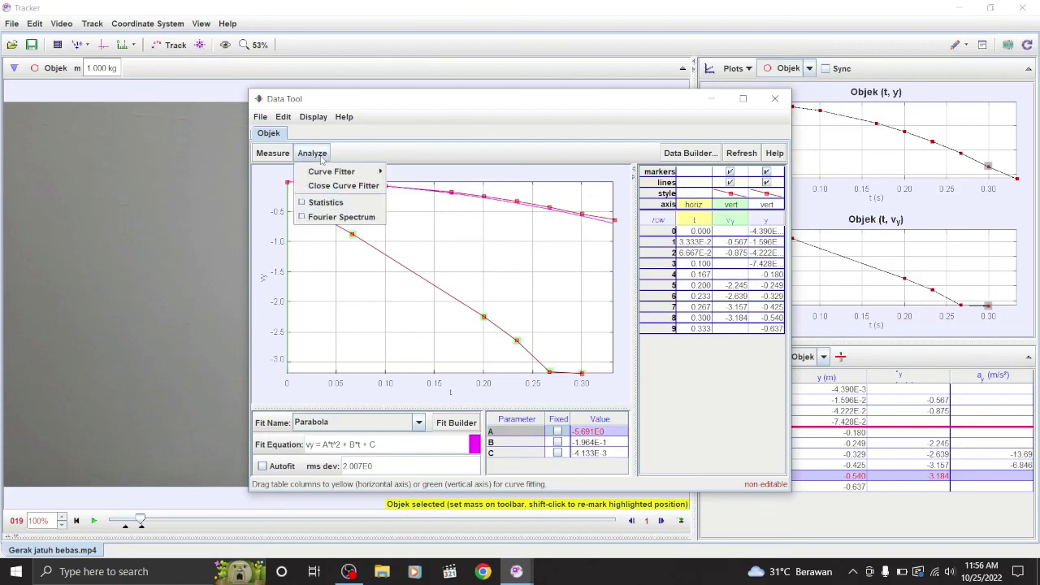
{"action": "mouse_move", "coordinate": [366, 172]}
{"action": "left_click", "coordinate": [412, 173]}
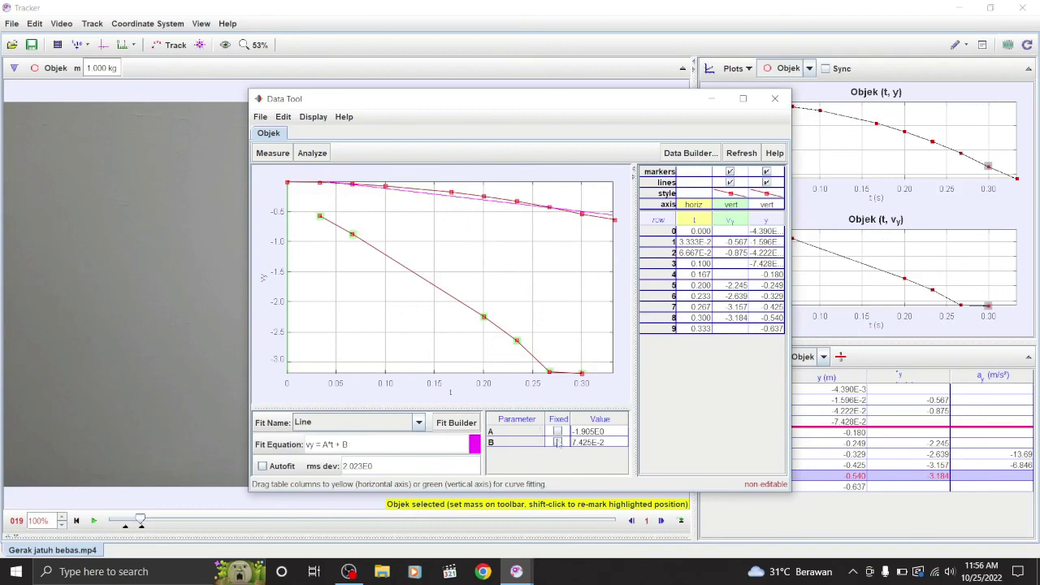
{"action": "left_click", "coordinate": [774, 99]}
- Reopen the y-versus-time plot in the Data Tool to view its print settings, leaving without printing and closing the tool
{"action": "right_click", "coordinate": [828, 151]}
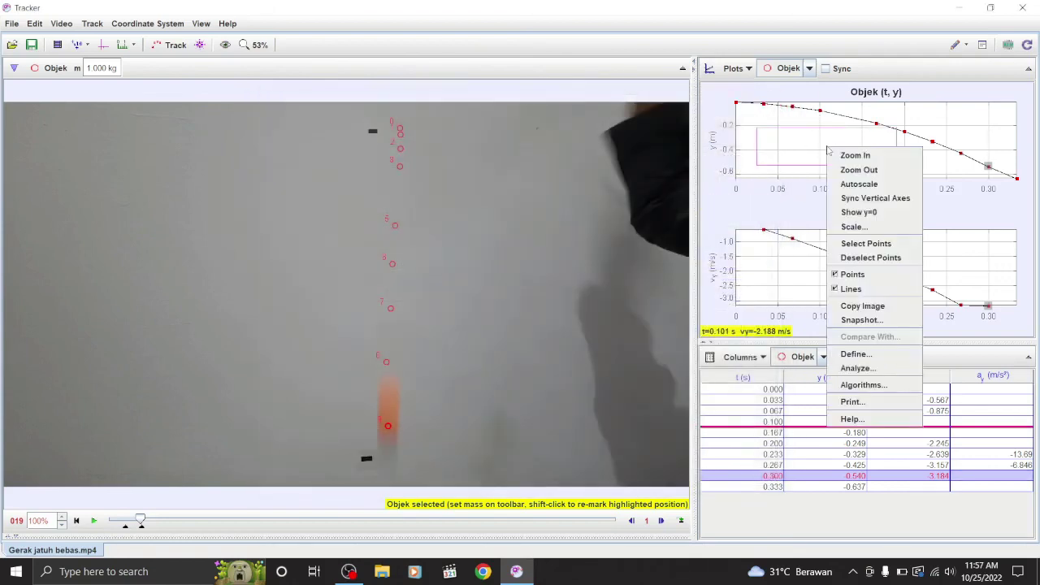
{"action": "left_click", "coordinate": [865, 370]}
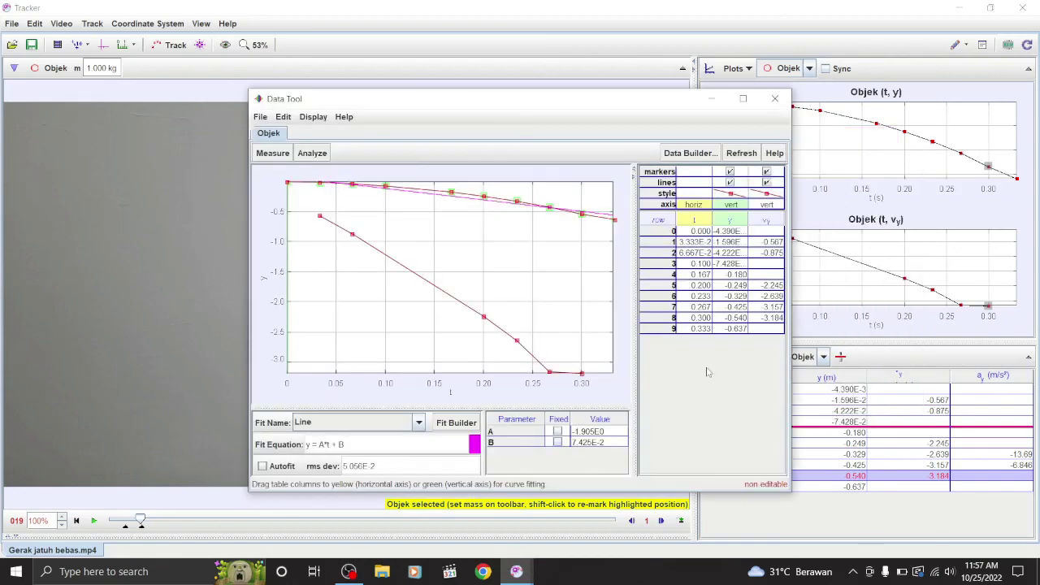
{"action": "left_click", "coordinate": [265, 119]}
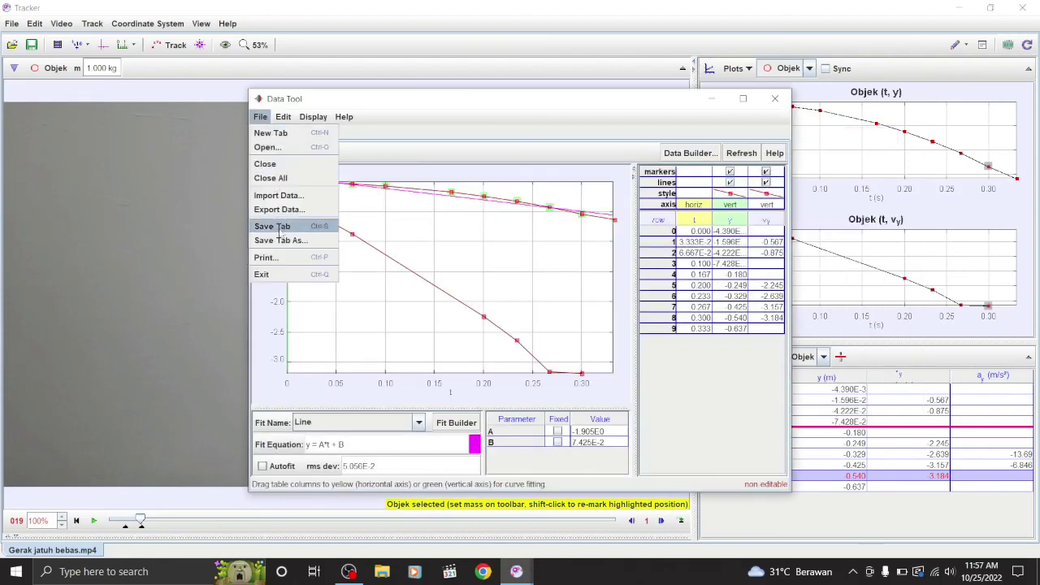
{"action": "key", "text": "Return"}
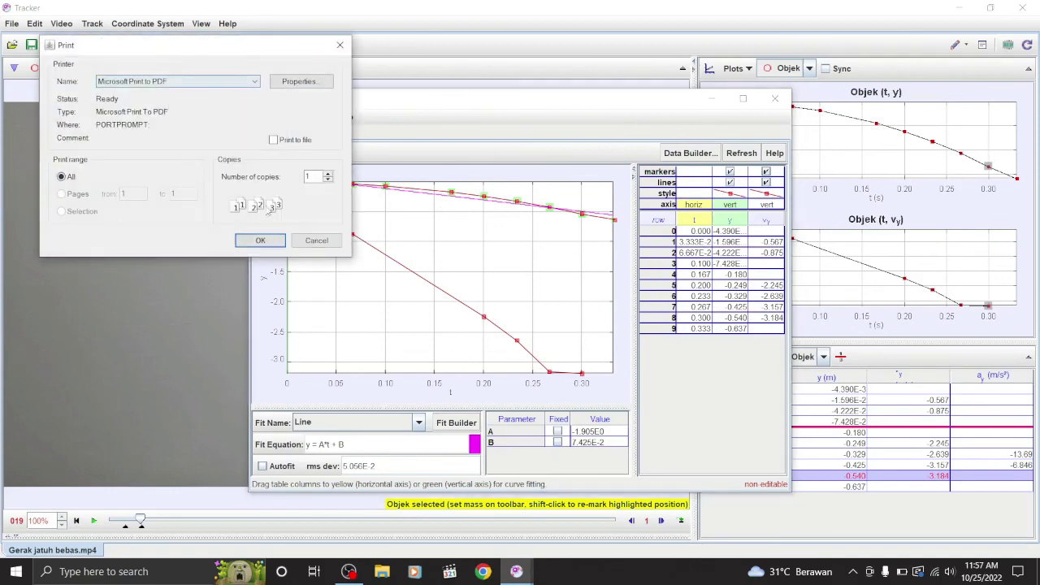
{"action": "left_click", "coordinate": [327, 241]}
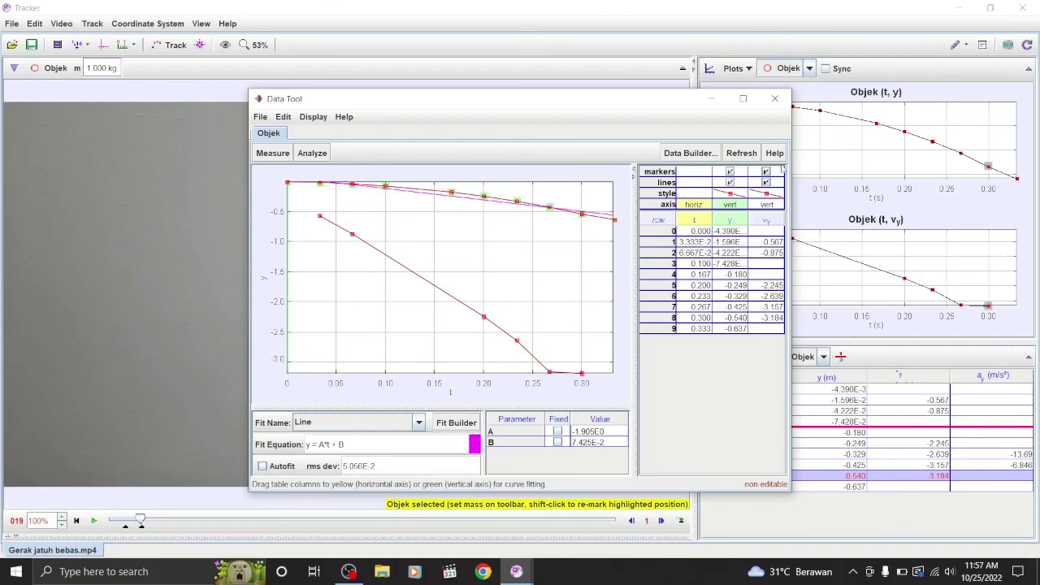
{"action": "left_click", "coordinate": [775, 99]}
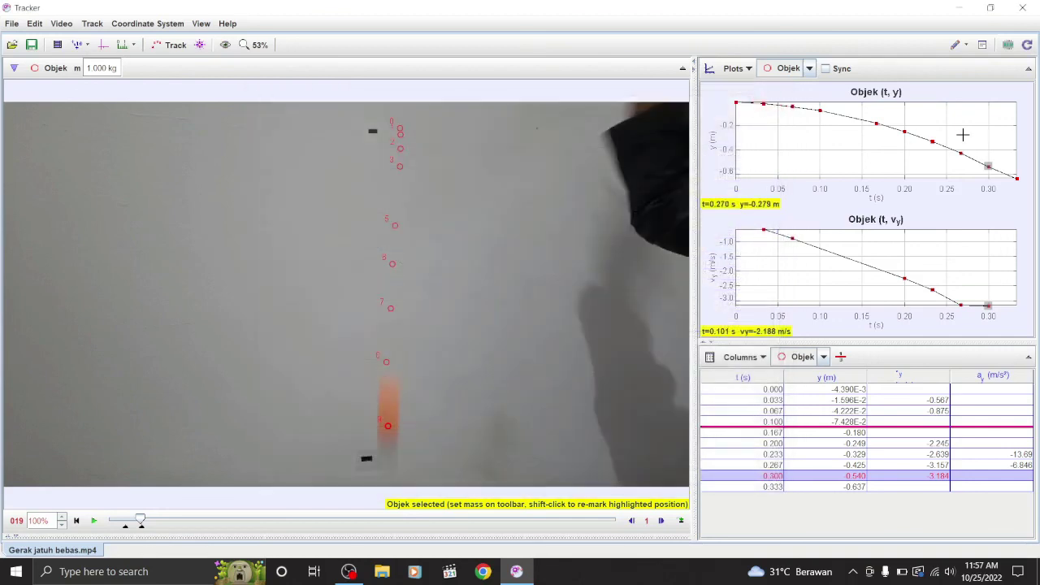